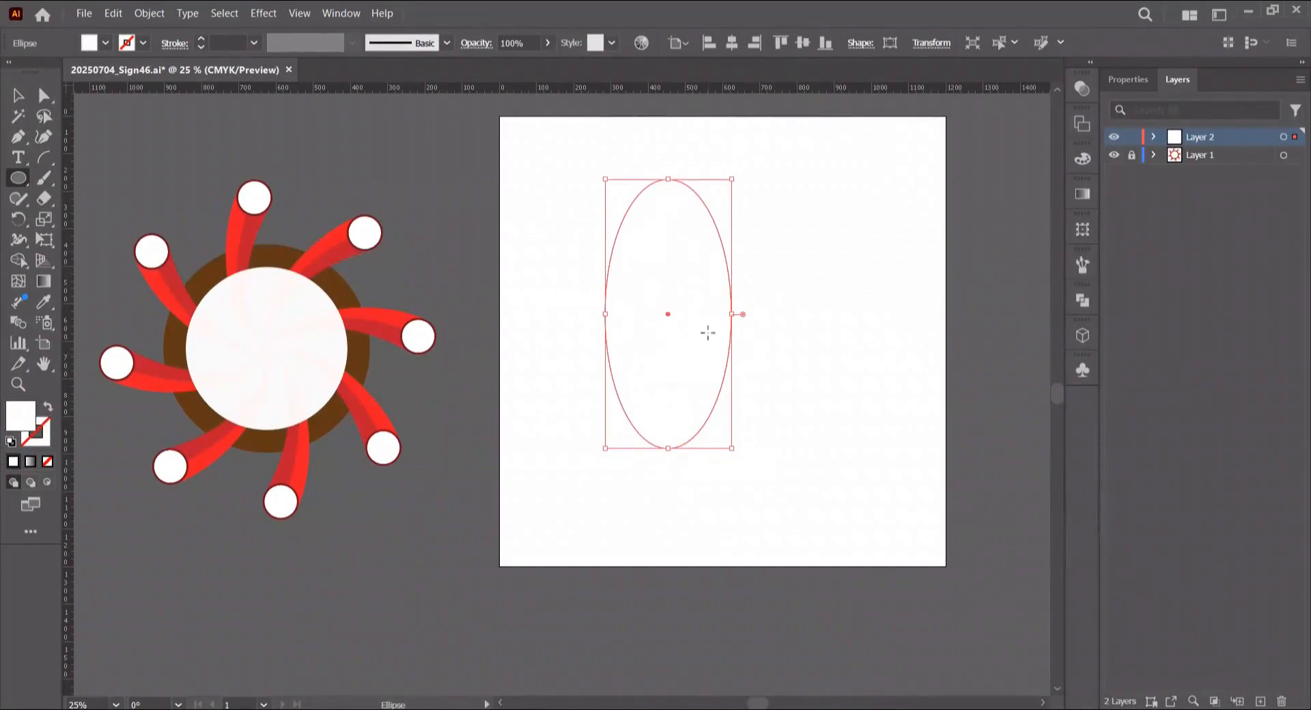
# Step: Rotate a copy of the tall ellipse slightly clockwise, and give both ellipses no fill with a black stroke
pyautogui.moveTo(731, 172); pyautogui.dragTo(779, 216)
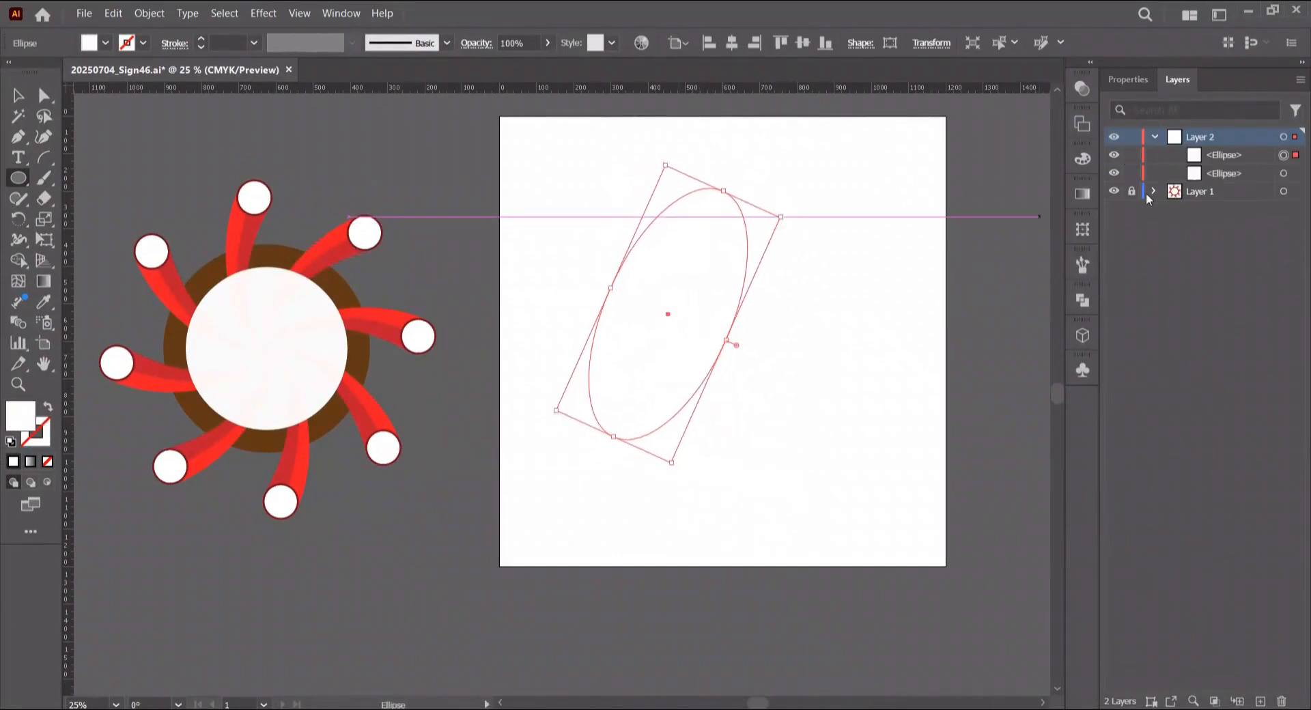
pyautogui.press('v')
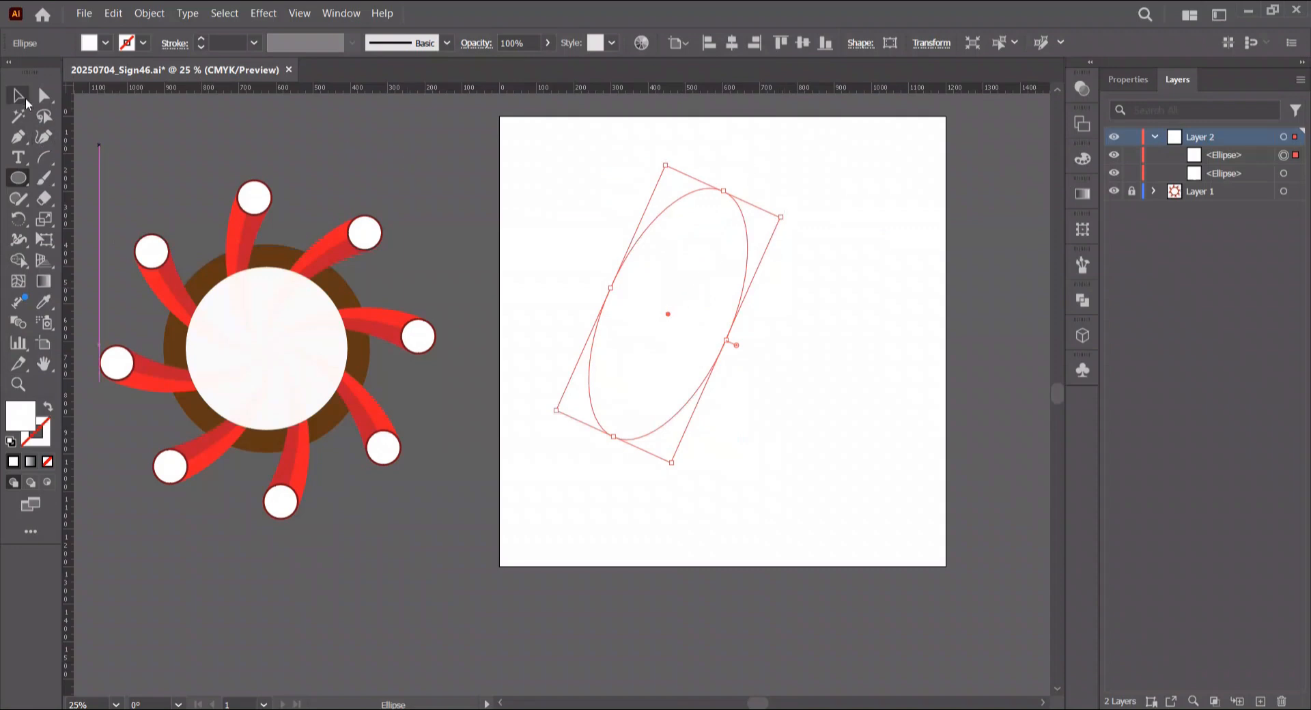
pyautogui.moveTo(570, 205); pyautogui.dragTo(645, 261)
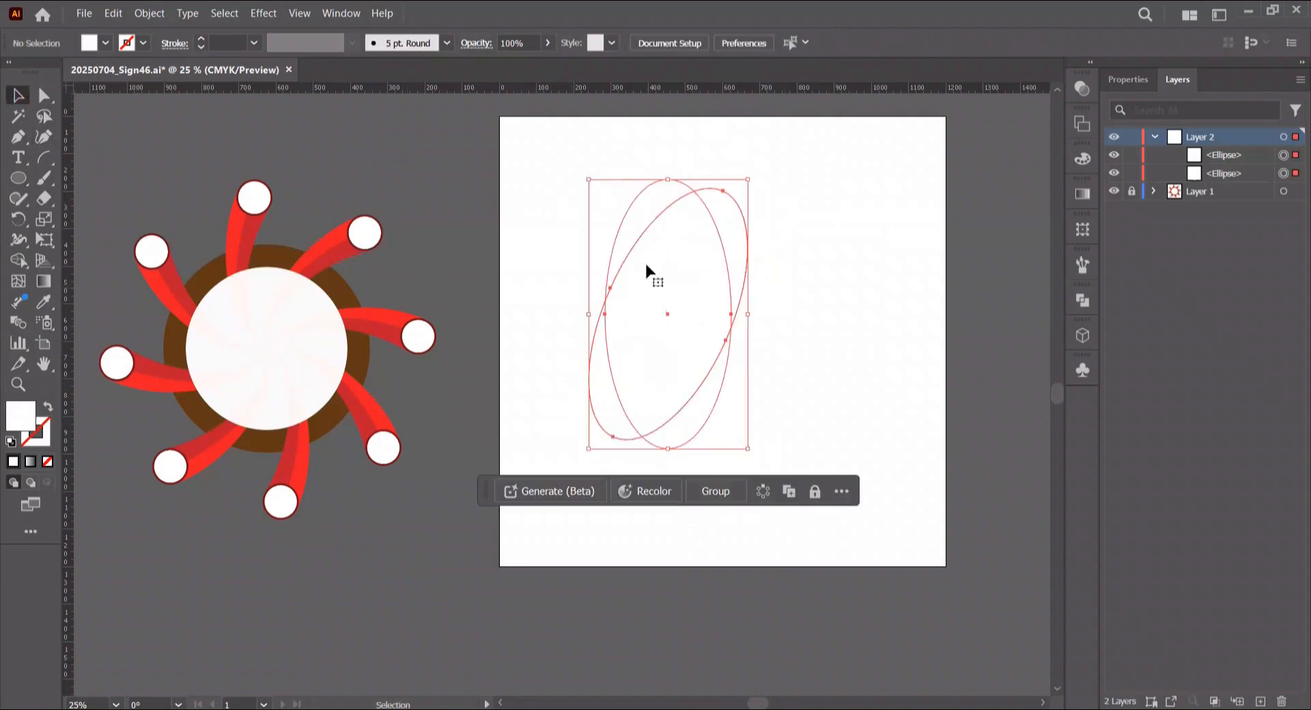
pyautogui.click(107, 44)
pyautogui.click(47, 74)
pyautogui.click(107, 42)
pyautogui.click(108, 42)
pyautogui.click(12, 72)
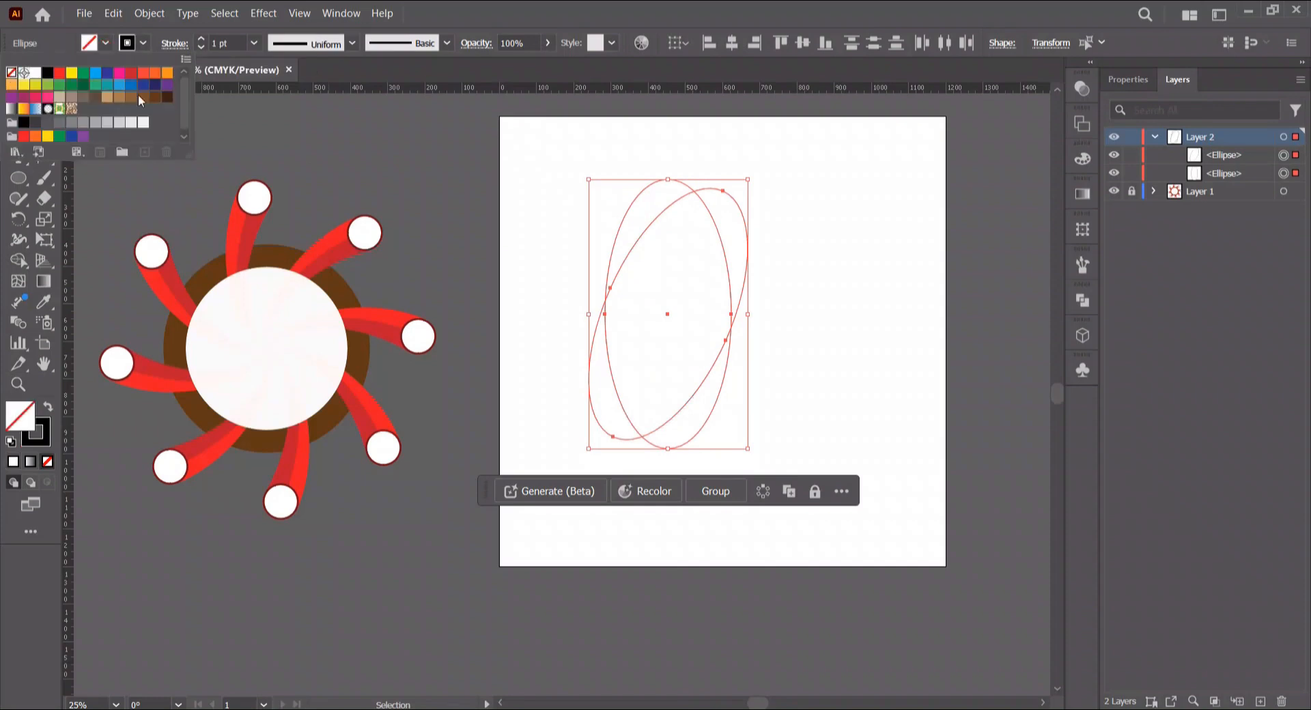
# Step: Adjust the tilted ellipse so its lower end lines up with the bottom of the upright ellipse
pyautogui.click(820, 231)
pyautogui.moveTo(745, 226)
pyautogui.mouseDown()
pyautogui.moveTo(784, 230)
pyautogui.moveTo(798, 203)
pyautogui.moveTo(758, 210)
pyautogui.mouseUp()
pyautogui.click(780, 199)
pyautogui.click(780, 158)
# Step: Draw a small circle in the crescent between the two ellipses' upper-left edges, fitted to touch both curves
pyautogui.scroll(1, 643, 226)
pyautogui.click(19, 177)
pyautogui.moveTo(609, 161)
pyautogui.mouseDown()
pyautogui.moveTo(685, 239)
pyautogui.moveTo(655, 275)
pyautogui.moveTo(657, 312)
pyautogui.moveTo(668, 293)
pyautogui.moveTo(652, 289)
pyautogui.mouseUp()
pyautogui.press('v')
pyautogui.scroll(2, 644, 240)
pyautogui.moveTo(533, 230); pyautogui.dragTo(533, 237)
pyautogui.scroll(-2, 782, 294)
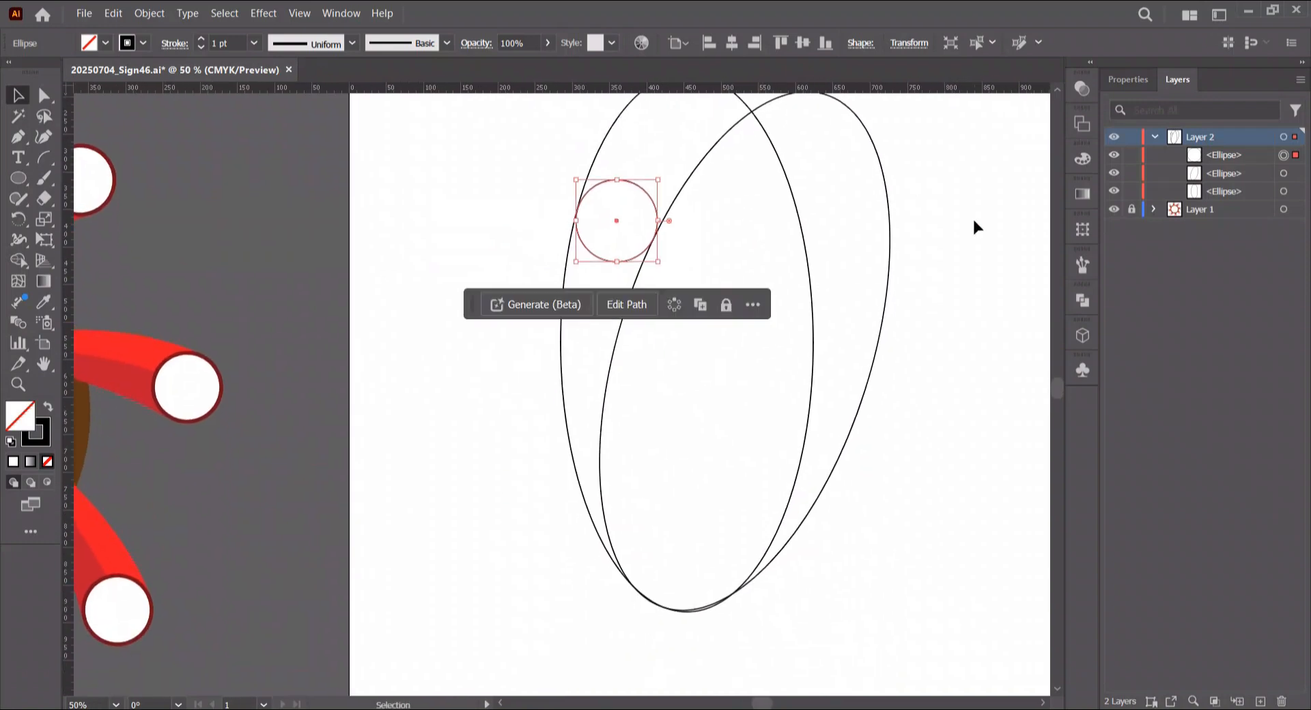
pyautogui.moveTo(975, 222); pyautogui.dragTo(484, 326)
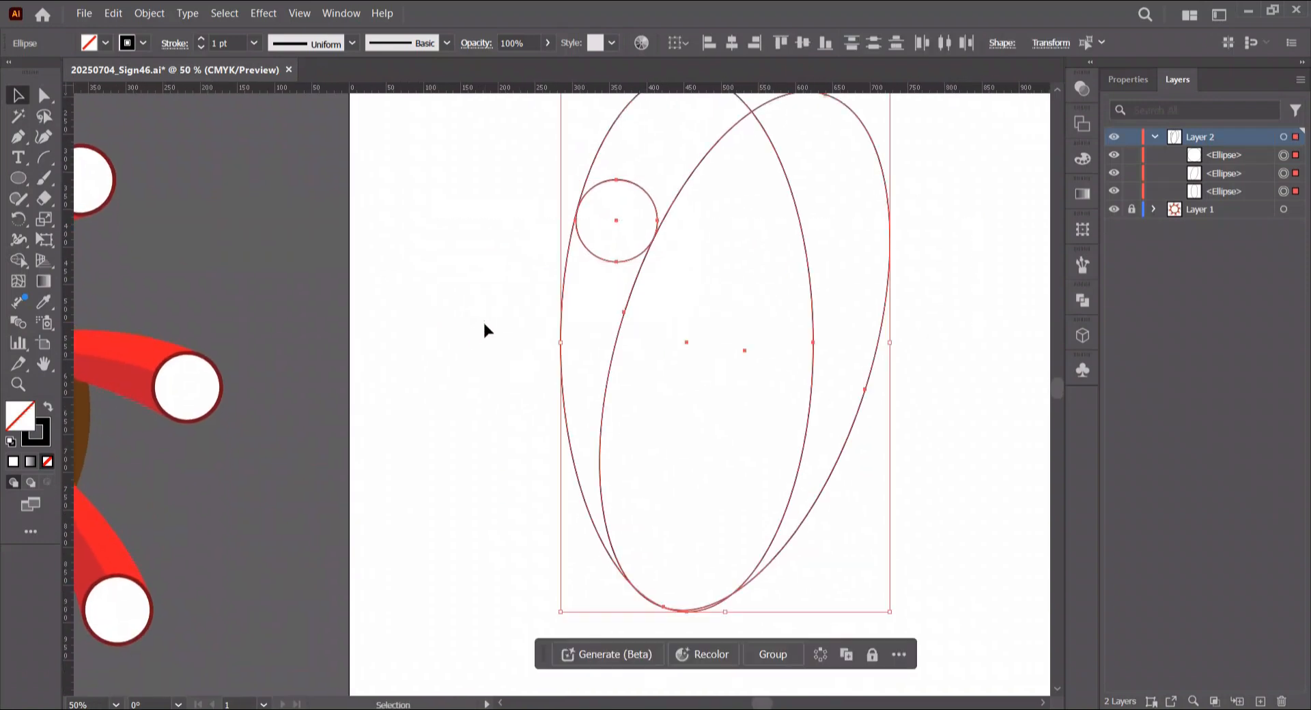
pyautogui.click(22, 260)
pyautogui.click(600, 281)
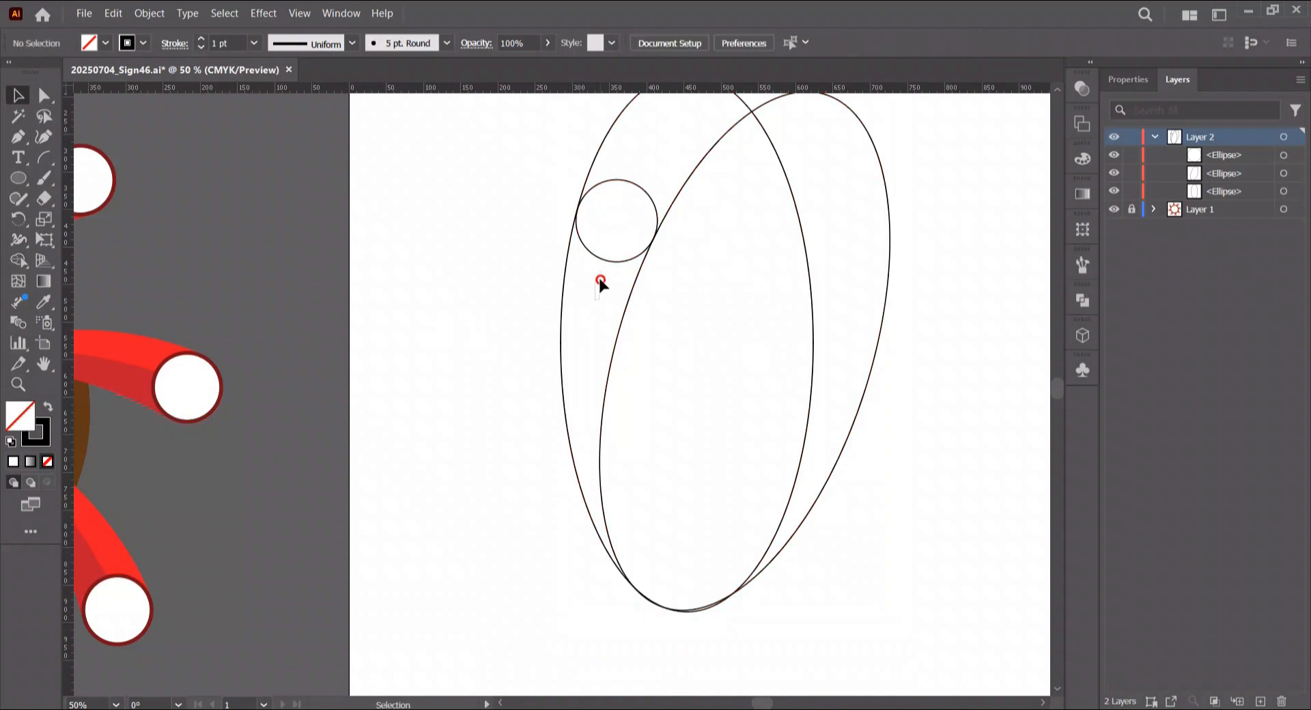
# Step: Fine-tune the small circle's size so its outline meets the edges of both ellipses
pyautogui.click(655, 232)
pyautogui.moveTo(661, 183); pyautogui.dragTo(657, 177)
pyautogui.moveTo(524, 181); pyautogui.dragTo(749, 314)
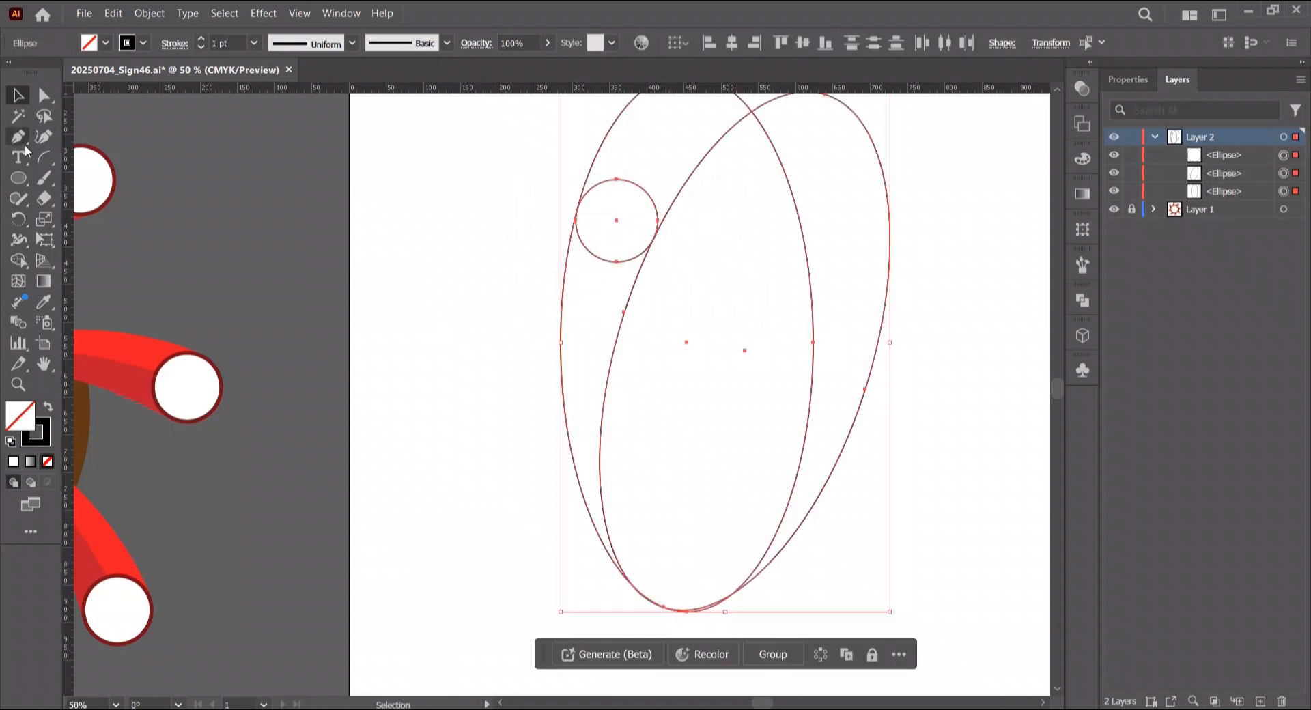
pyautogui.click(19, 266)
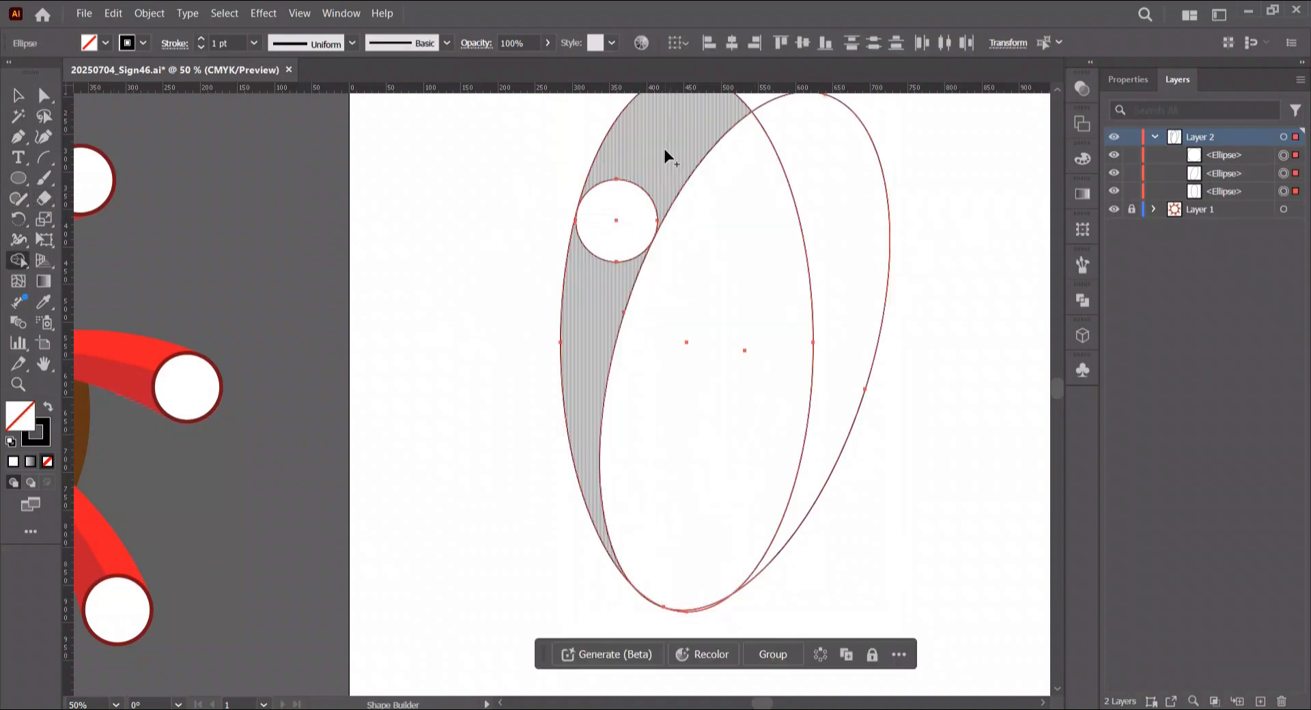
pyautogui.click(18, 95)
pyautogui.click(505, 220)
pyautogui.click(646, 255)
pyautogui.moveTo(578, 261); pyautogui.dragTo(576, 265)
pyautogui.click(529, 190)
pyautogui.scroll(2, 530, 202)
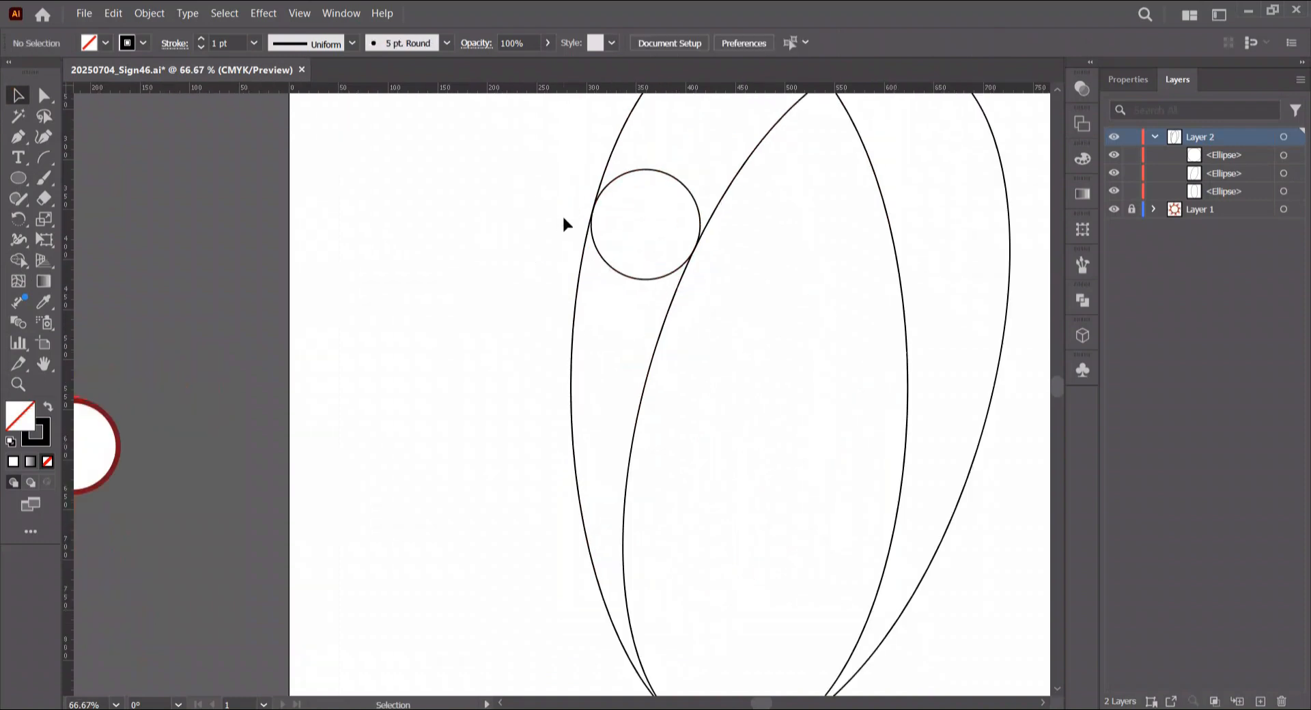
# Step: Remove the ellipse areas to the right of the crescent with the Shape Builder, keeping the crescent and circle
pyautogui.moveTo(506, 183); pyautogui.dragTo(881, 359)
pyautogui.scroll(-2, 786, 319)
pyautogui.moveTo(793, 327); pyautogui.dragTo(618, 297)
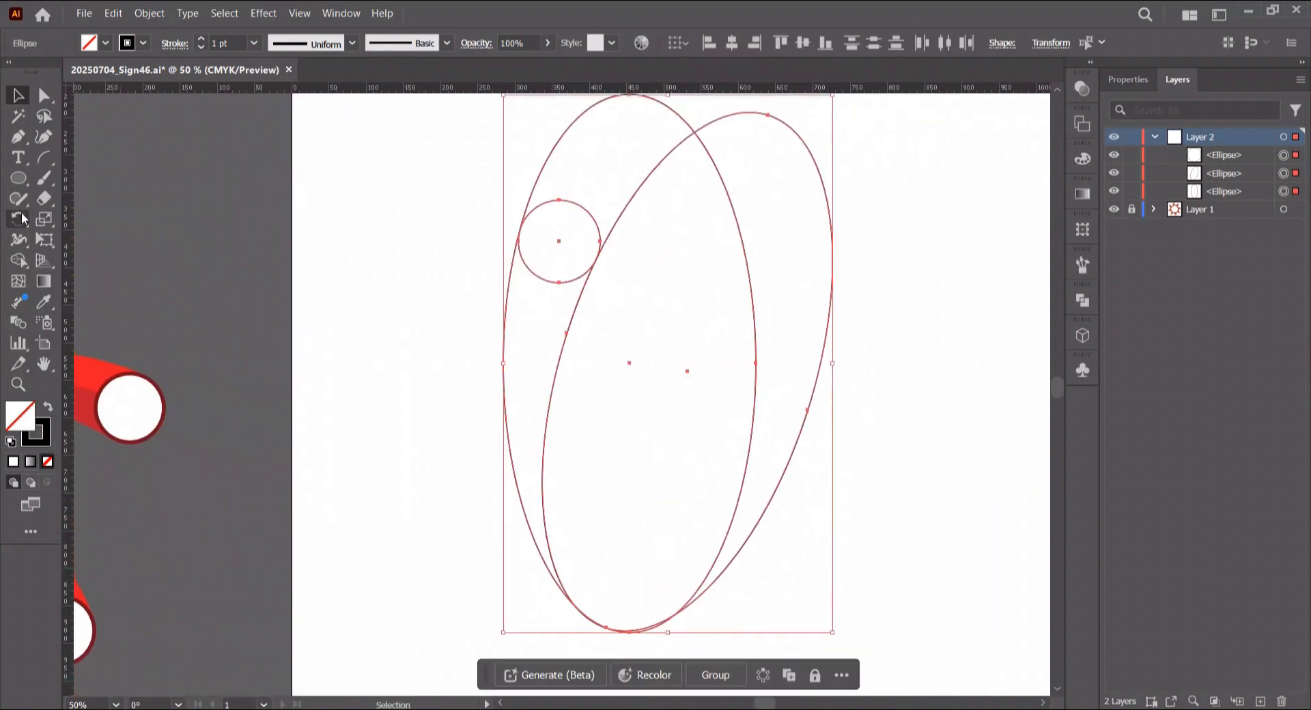
pyautogui.hotkey('shift', 'm')
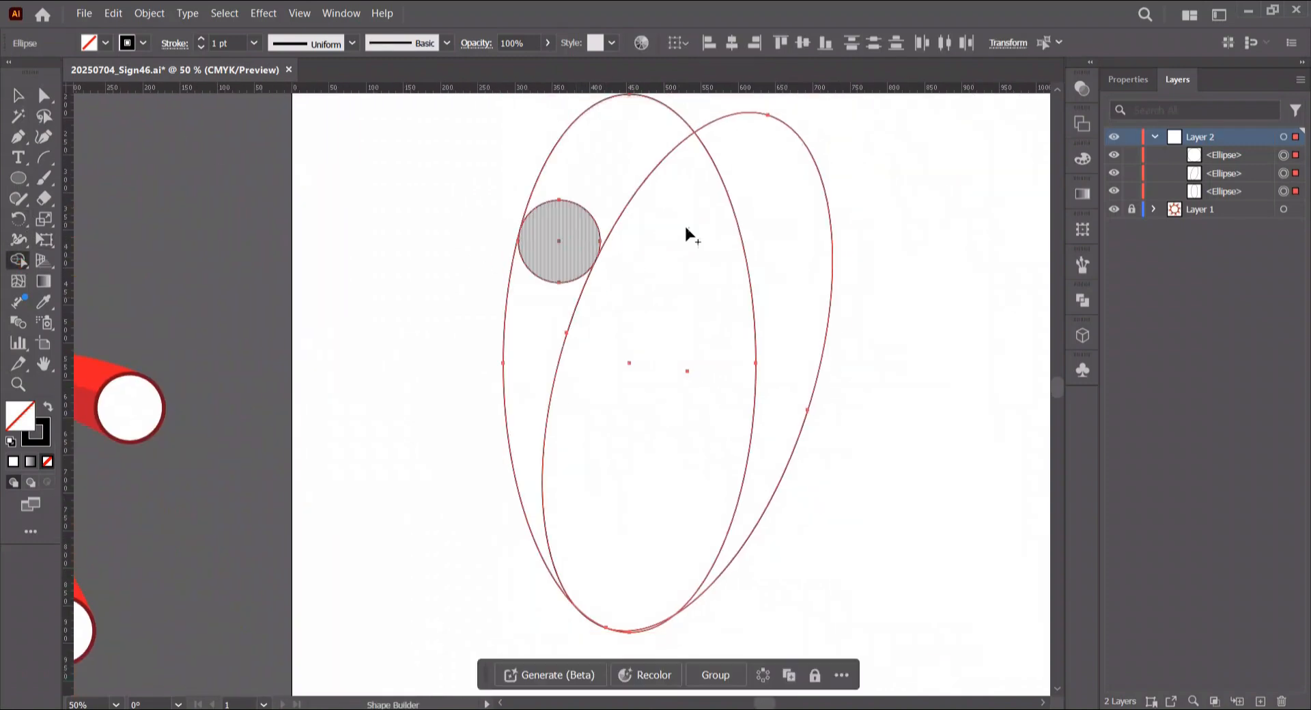
pyautogui.moveTo(690, 317); pyautogui.dragTo(785, 286)
pyautogui.press('v')
pyautogui.click(698, 260)
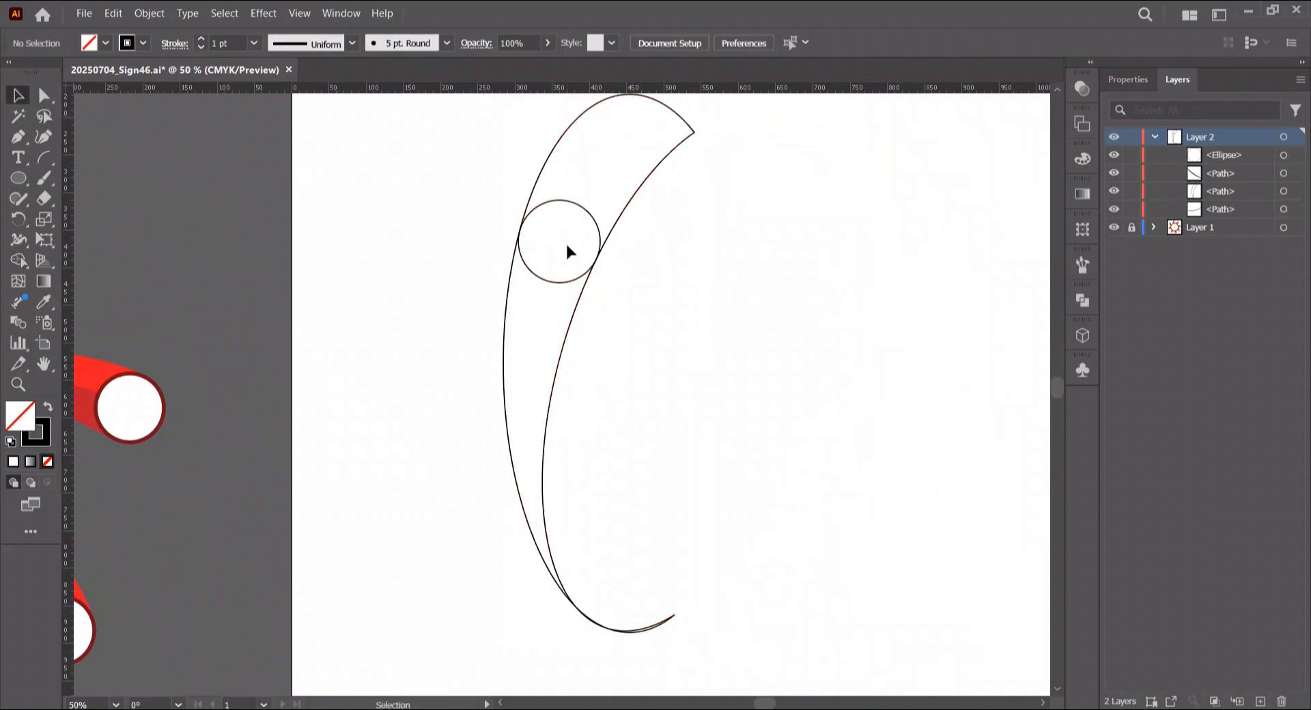
# Step: Make a slight size adjustment to the circle between the crescent's two edges
pyautogui.click(592, 212)
pyautogui.moveTo(601, 201); pyautogui.dragTo(601, 198)
pyautogui.keyDown('shift'); pyautogui.click(631, 197); pyautogui.keyUp('shift')
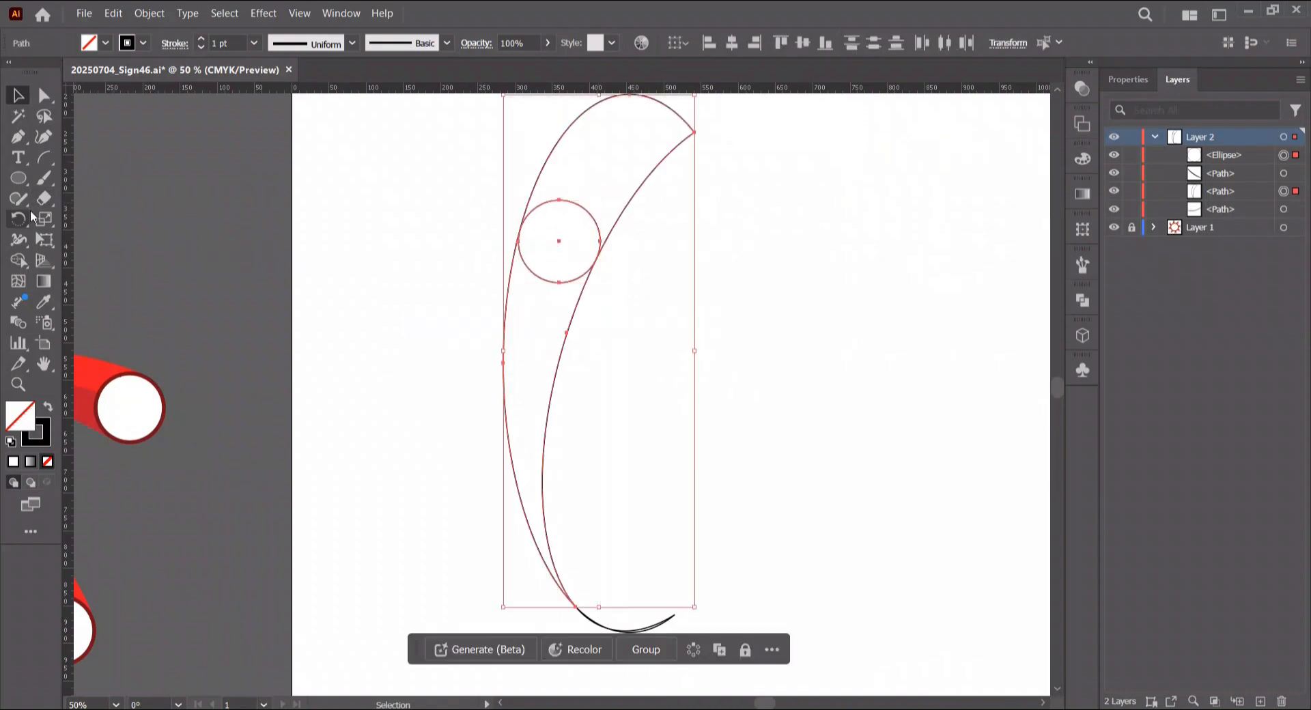
pyautogui.click(18, 240)
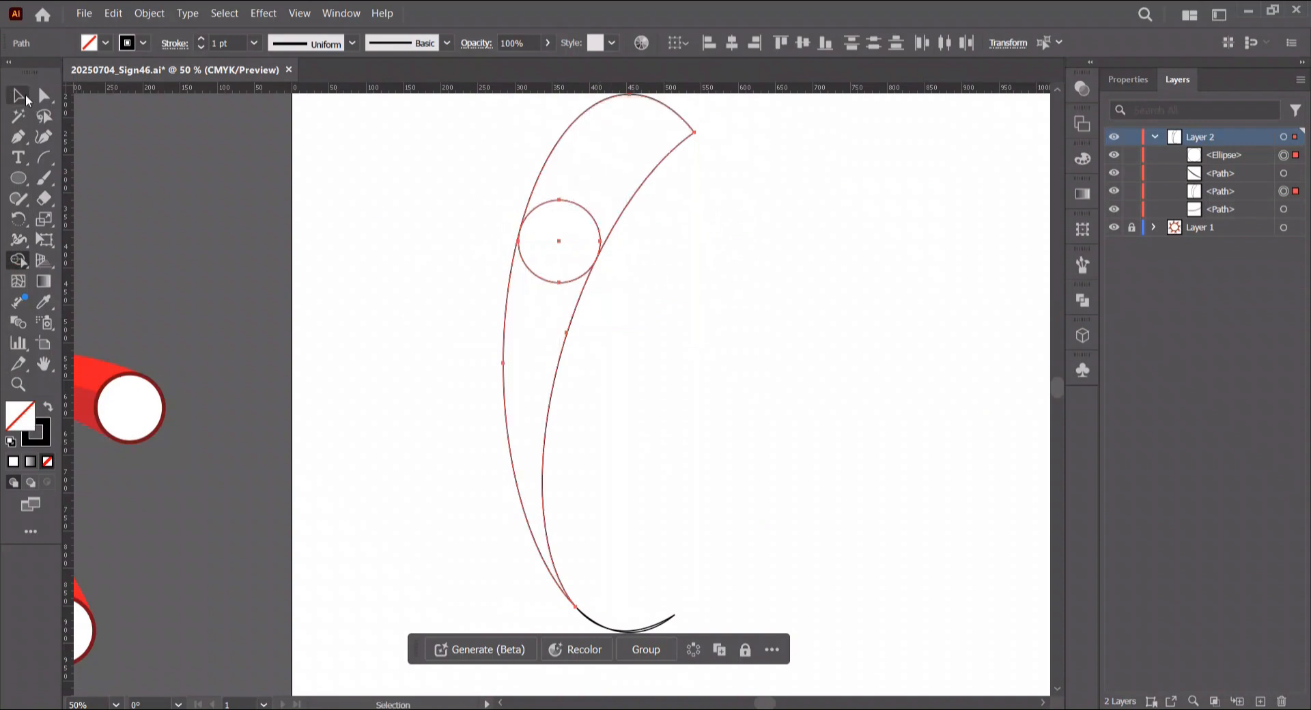
pyautogui.click(739, 269)
pyautogui.scroll(-2, 703, 459)
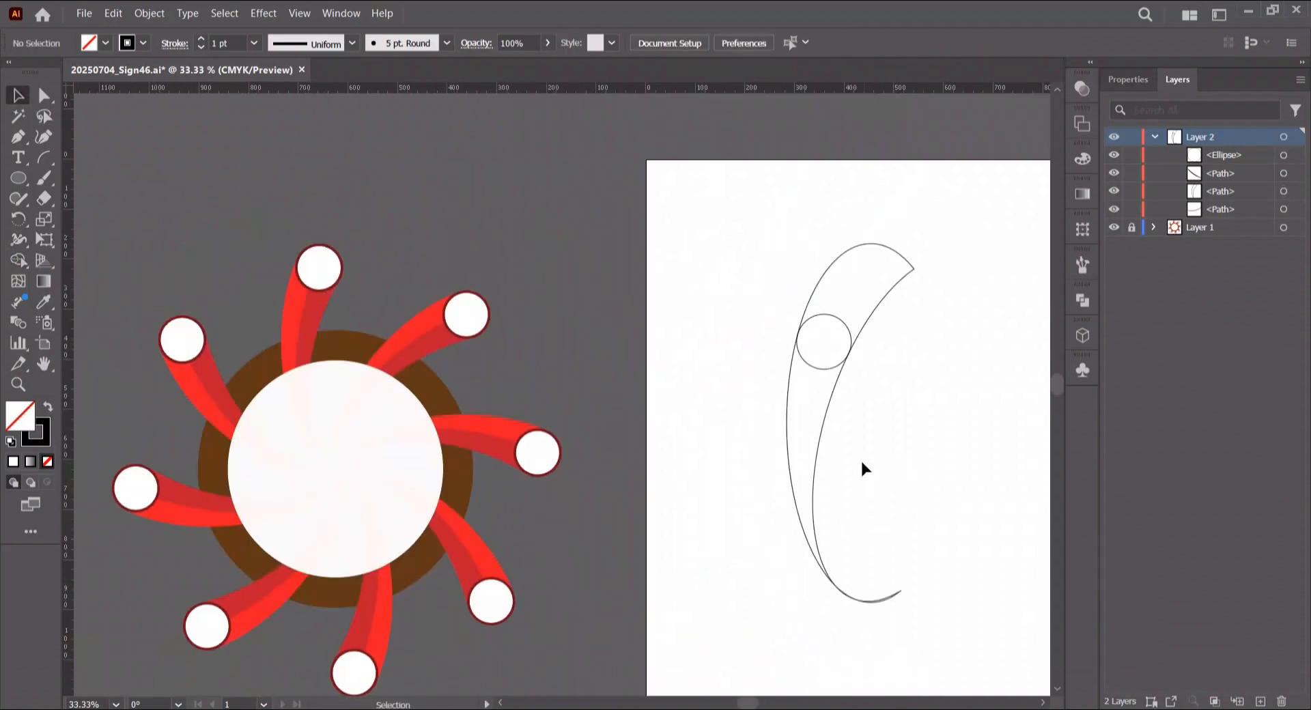
# Step: Nudge the circle slightly to the right and refine its size so it touches both crescent edges
pyautogui.click(703, 367)
pyautogui.moveTo(684, 357); pyautogui.dragTo(685, 367)
pyautogui.hotkey('ctrl', '1')
pyautogui.hscroll(2, 586, 341)
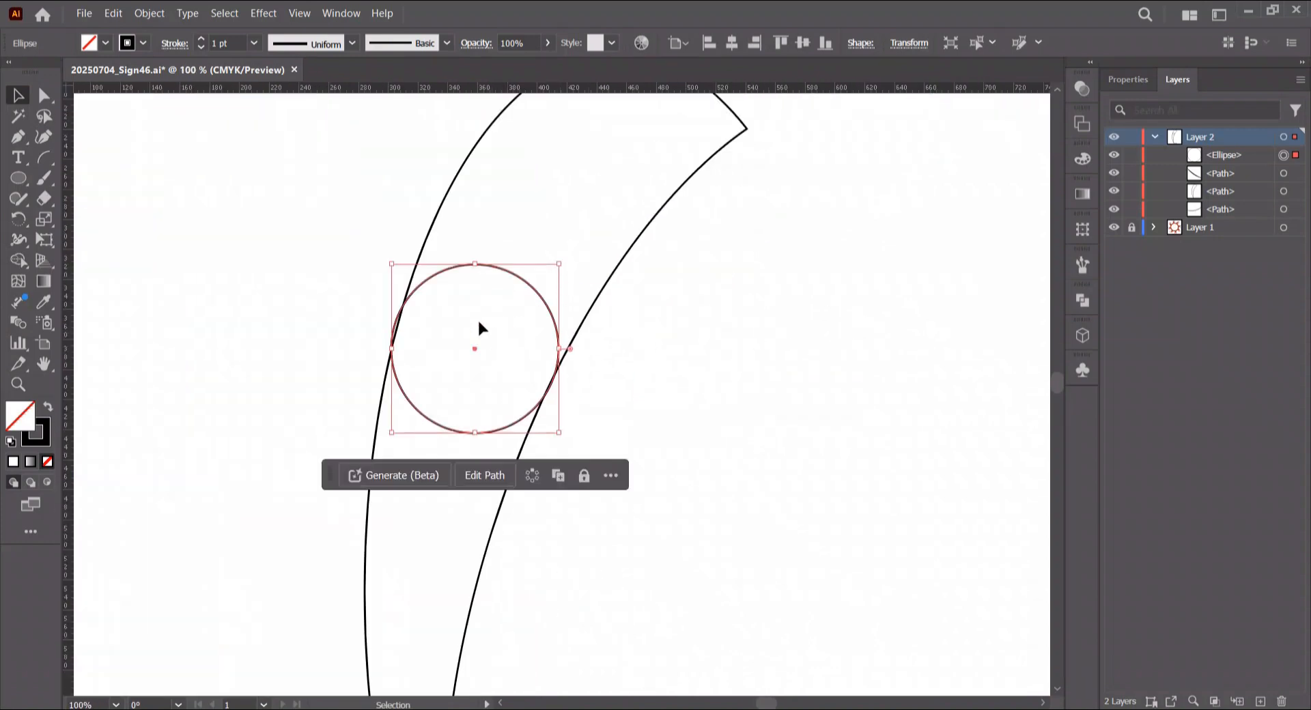
pyautogui.press('Right')
pyautogui.press('Right')
pyautogui.moveTo(561, 432); pyautogui.dragTo(562, 432)
pyautogui.scroll(-1, 621, 357)
# Step: Cut away the part of the crescent above the circle with the Shape Builder
pyautogui.moveTo(753, 332); pyautogui.dragTo(539, 379)
pyautogui.click(18, 260)
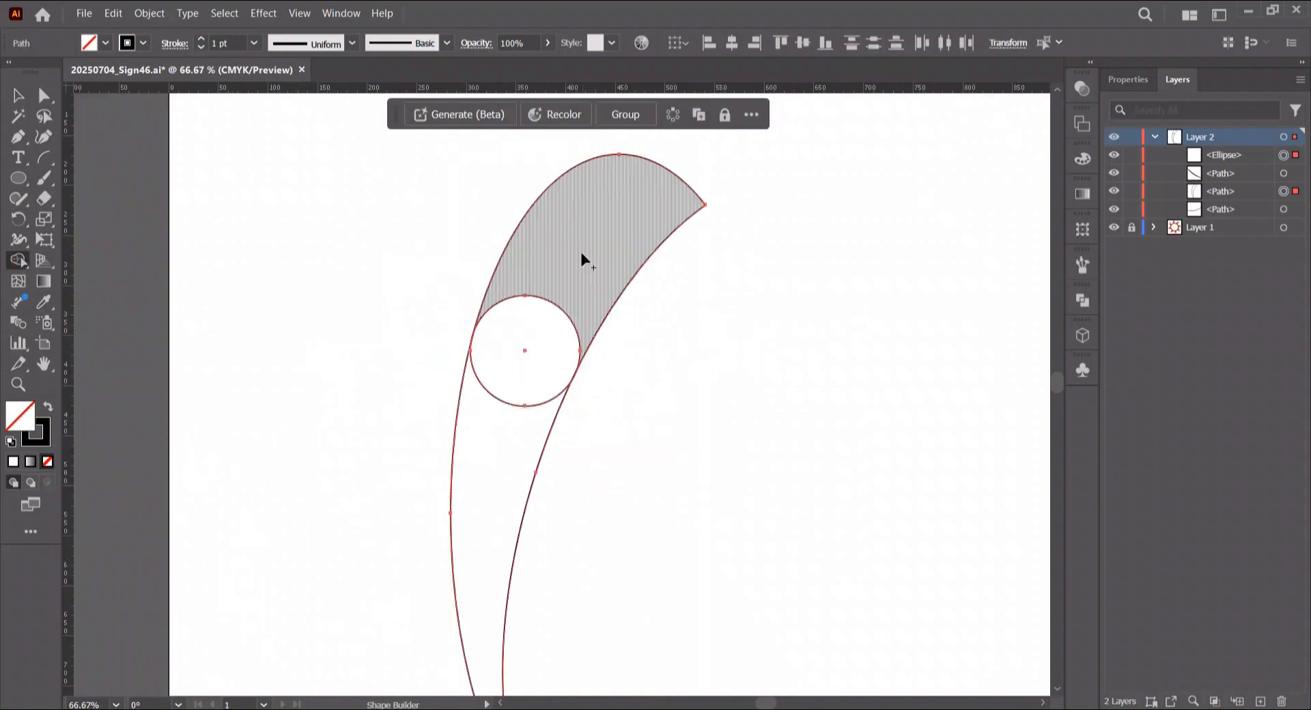
pyautogui.keyDown('alt'); pyautogui.click(567, 228); pyautogui.keyUp('alt')
pyautogui.scroll(-1, 601, 300)
pyautogui.scroll(-2, 649, 328)
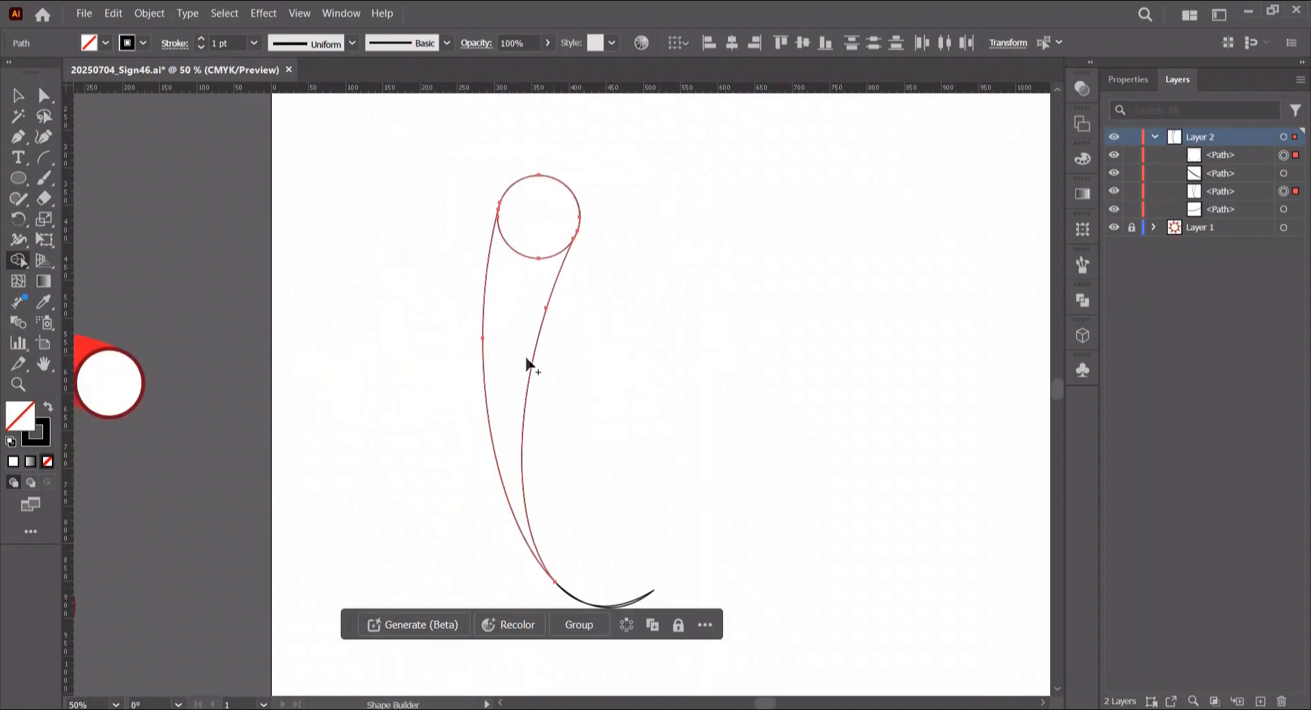
# Step: Remove the leftover thin slivers beyond the lower tip of the crescent
pyautogui.scroll(-1, 680, 398)
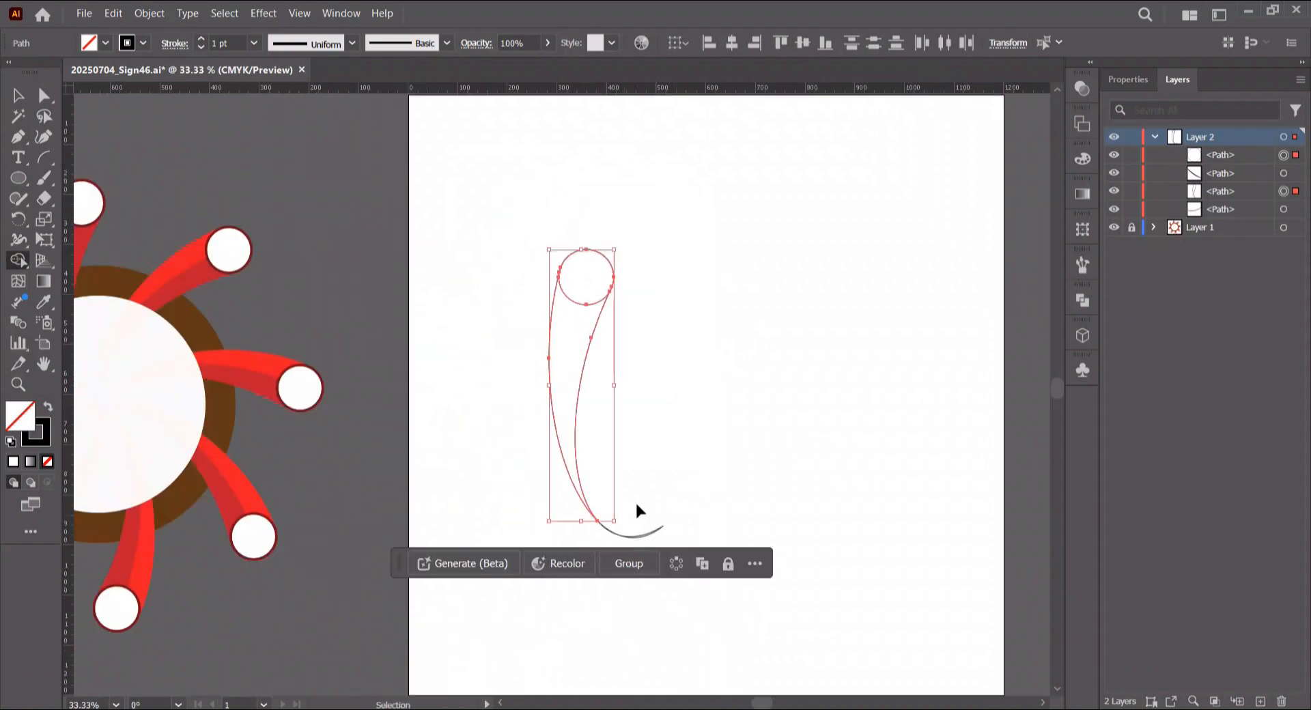
pyautogui.hotkey('ctrl', 'a')
pyautogui.moveTo(627, 513)
pyautogui.mouseDown()
pyautogui.moveTo(616, 563)
pyautogui.moveTo(631, 509)
pyautogui.moveTo(654, 503)
pyautogui.mouseUp()
pyautogui.click(17, 102)
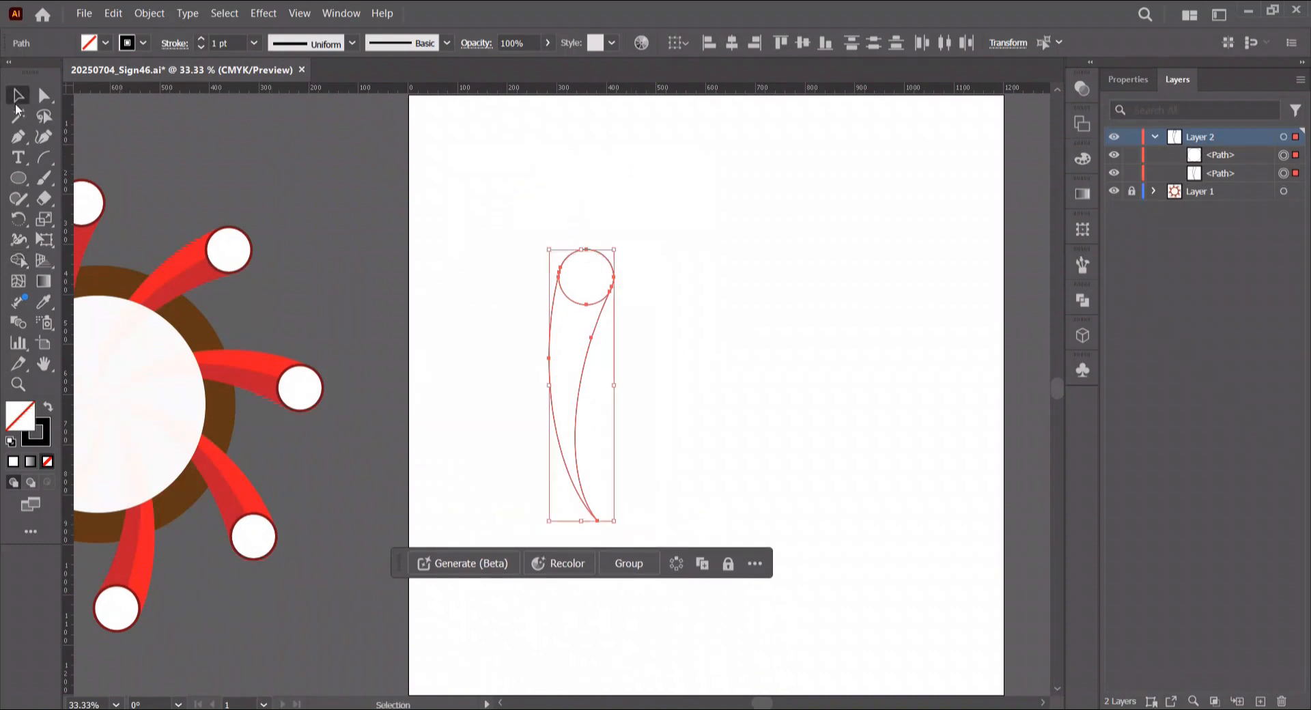
pyautogui.click(336, 183)
# Step: Try to draw a dividing curve from the circle's lower edge to the tail tip with the Arc tool
pyautogui.click(43, 158)
pyautogui.click(599, 521)
pyautogui.click(750, 447)
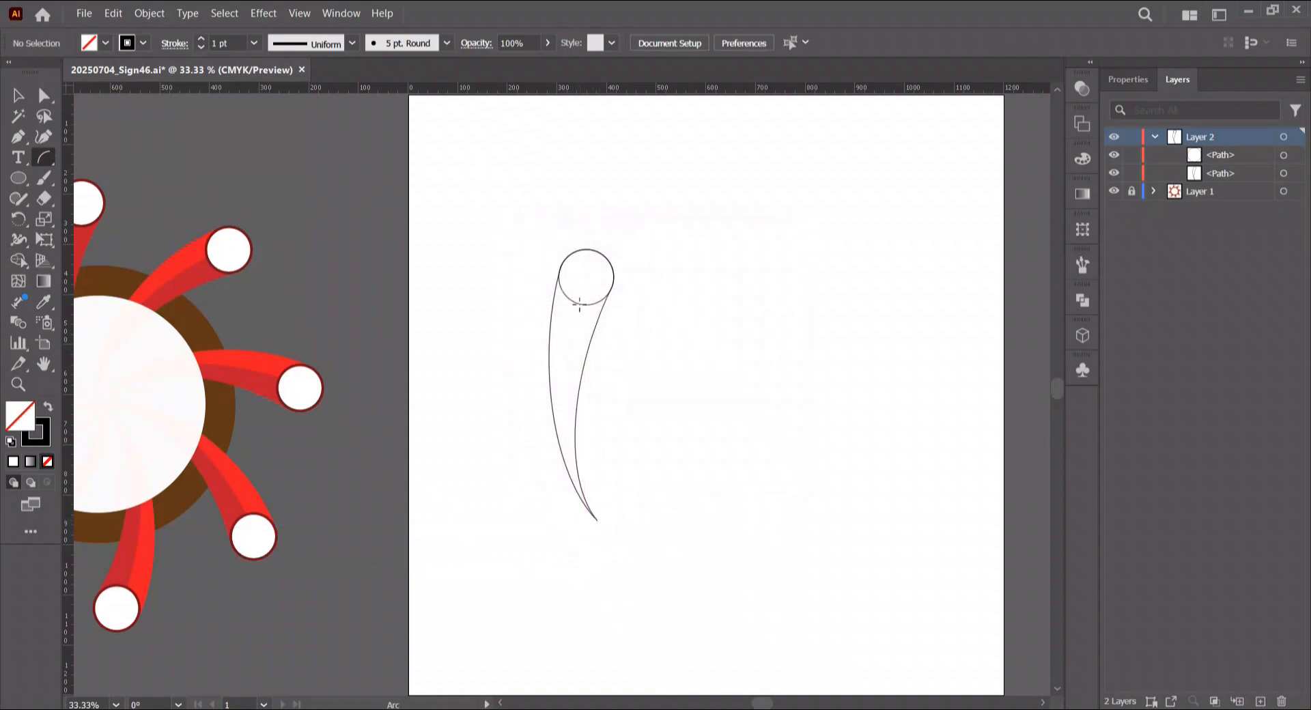
pyautogui.moveTo(572, 302); pyautogui.dragTo(598, 521)
pyautogui.hotkey('ctrl', 'z')
# Step: Draw a curved Pen path from the tail tip up to the lower edge of the circle, dividing the tail lengthwise
pyautogui.press('p')
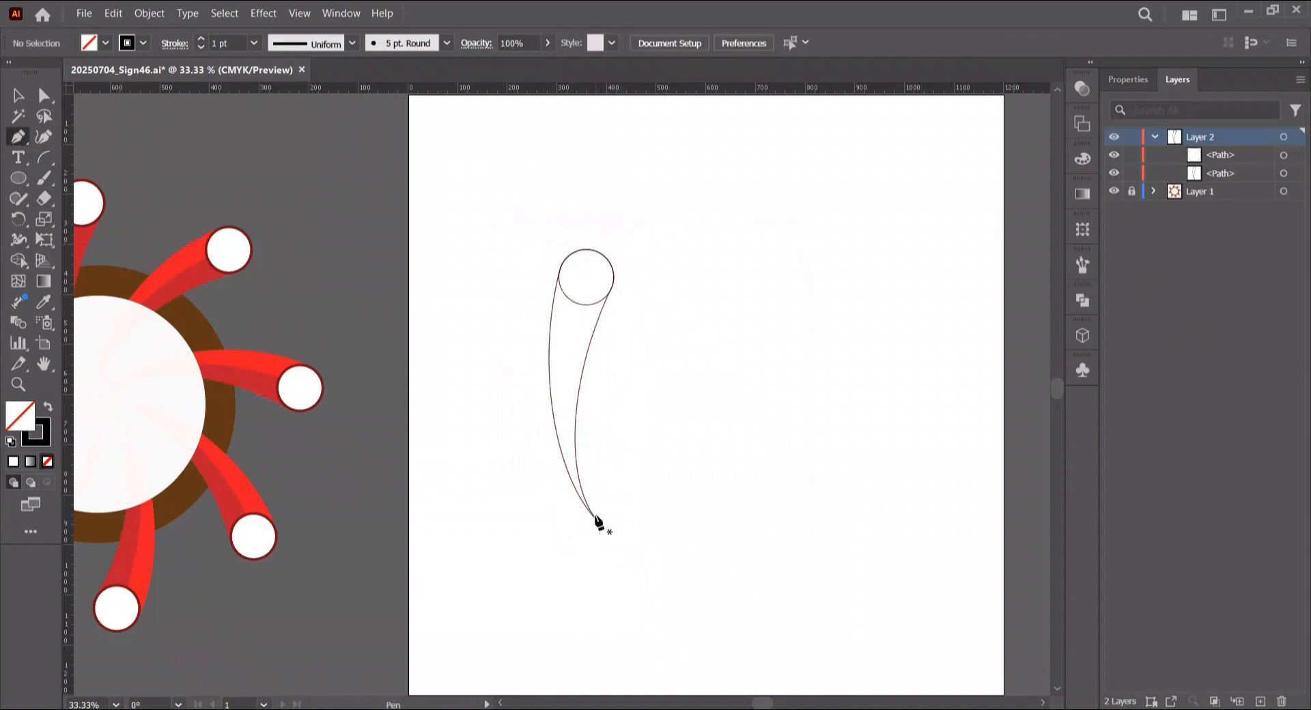
pyautogui.click(599, 523)
pyautogui.moveTo(578, 302); pyautogui.dragTo(619, 147)
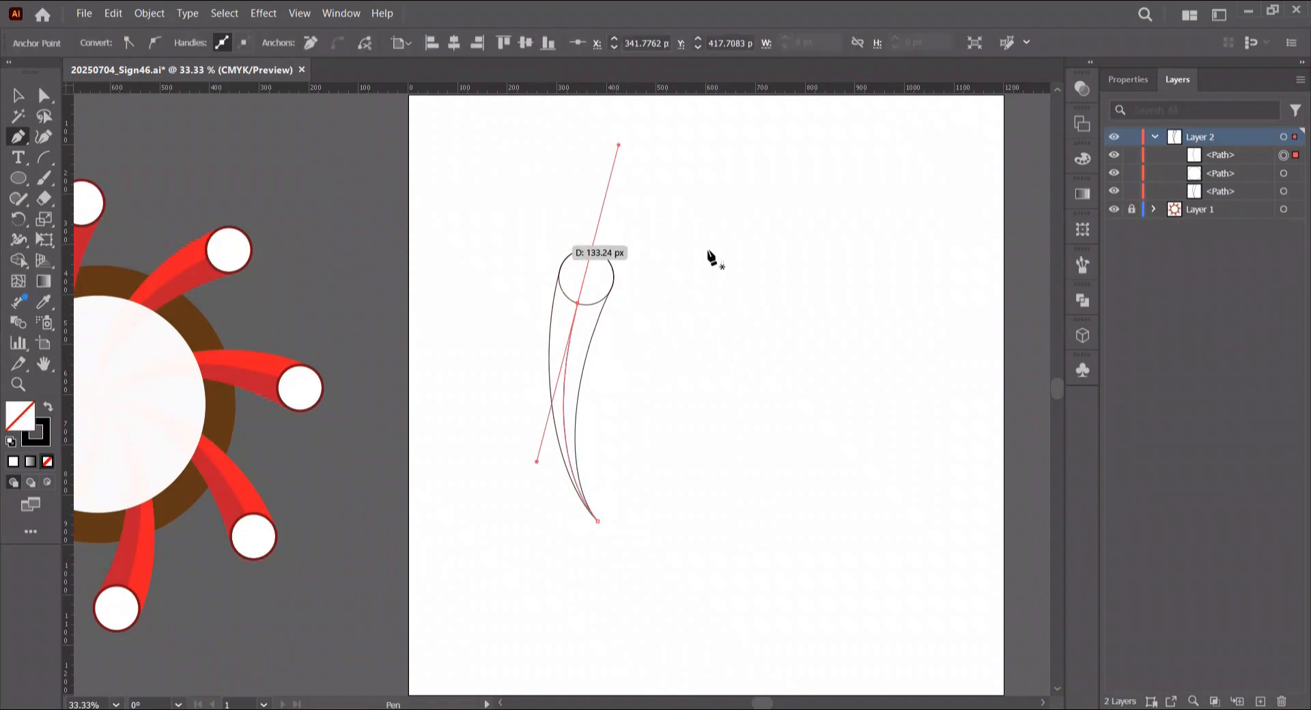
# Step: Fill the tail's left strip with bright red and its right strip with darker red using the Shape Builder
pyautogui.click(15, 94)
pyautogui.moveTo(711, 312); pyautogui.dragTo(440, 260)
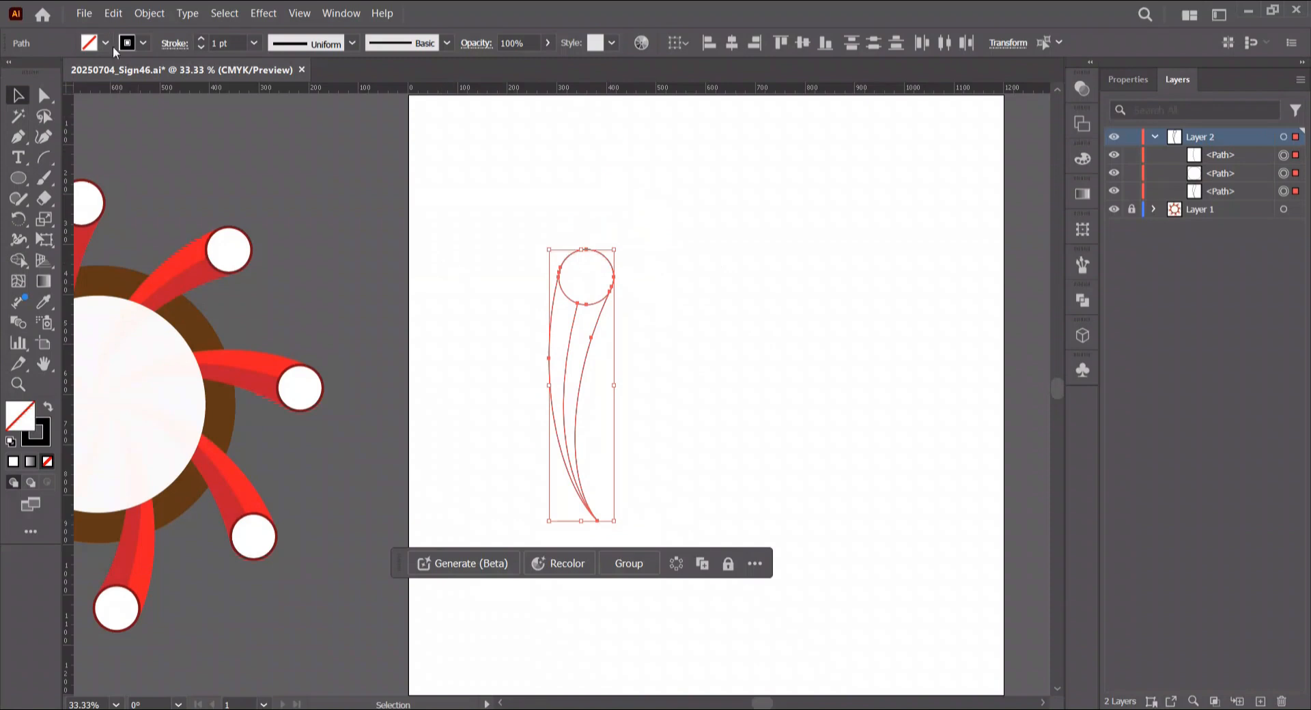
pyautogui.click(14, 265)
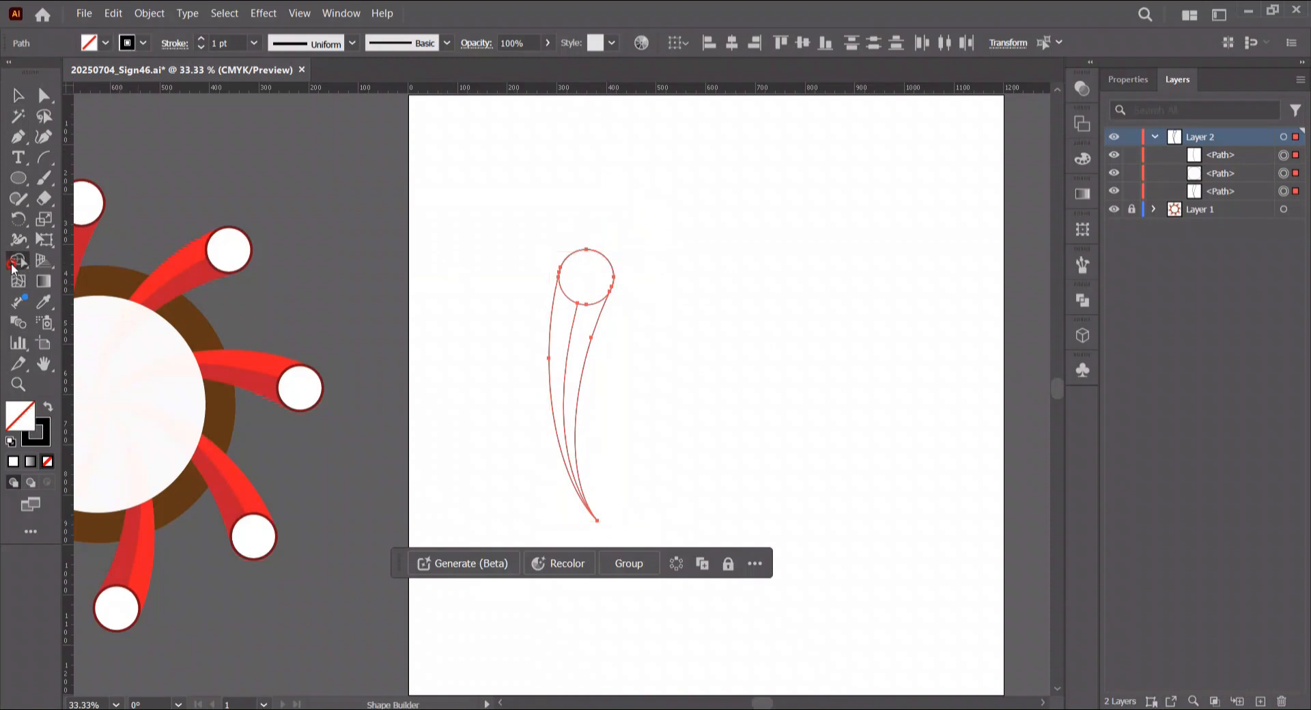
pyautogui.click(142, 43)
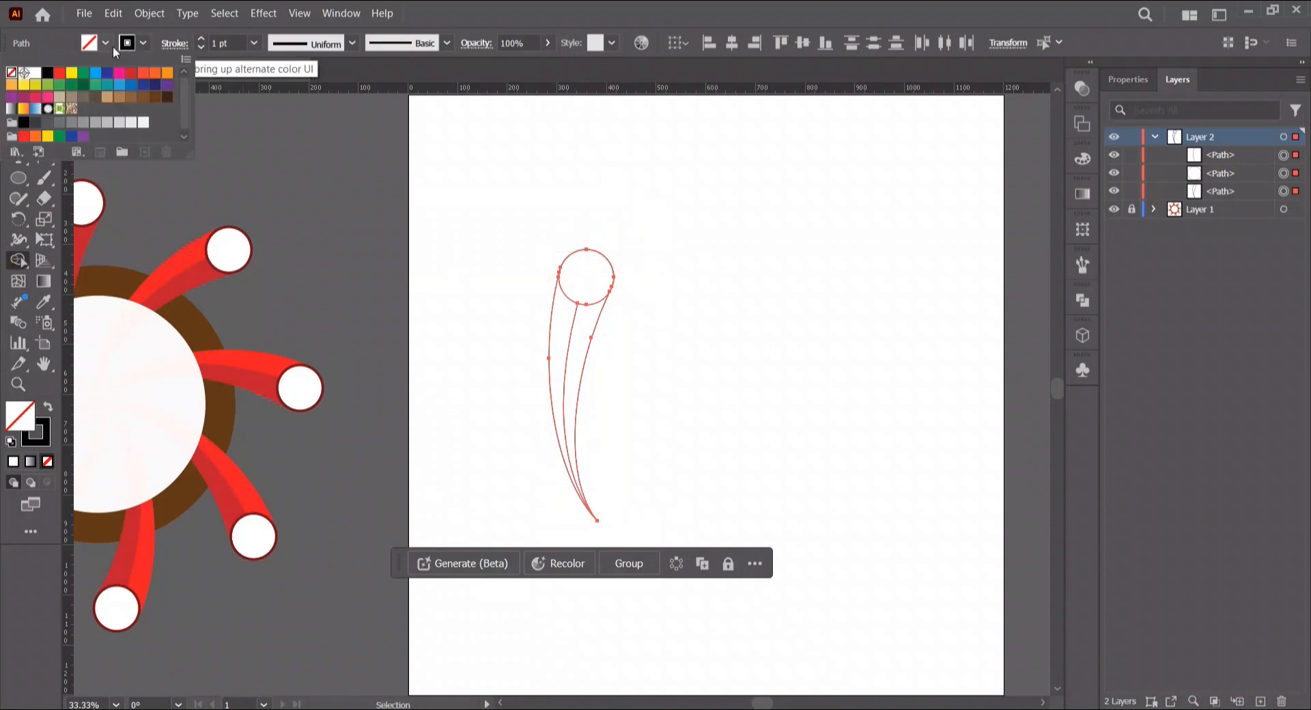
pyautogui.click(60, 73)
pyautogui.click(559, 328)
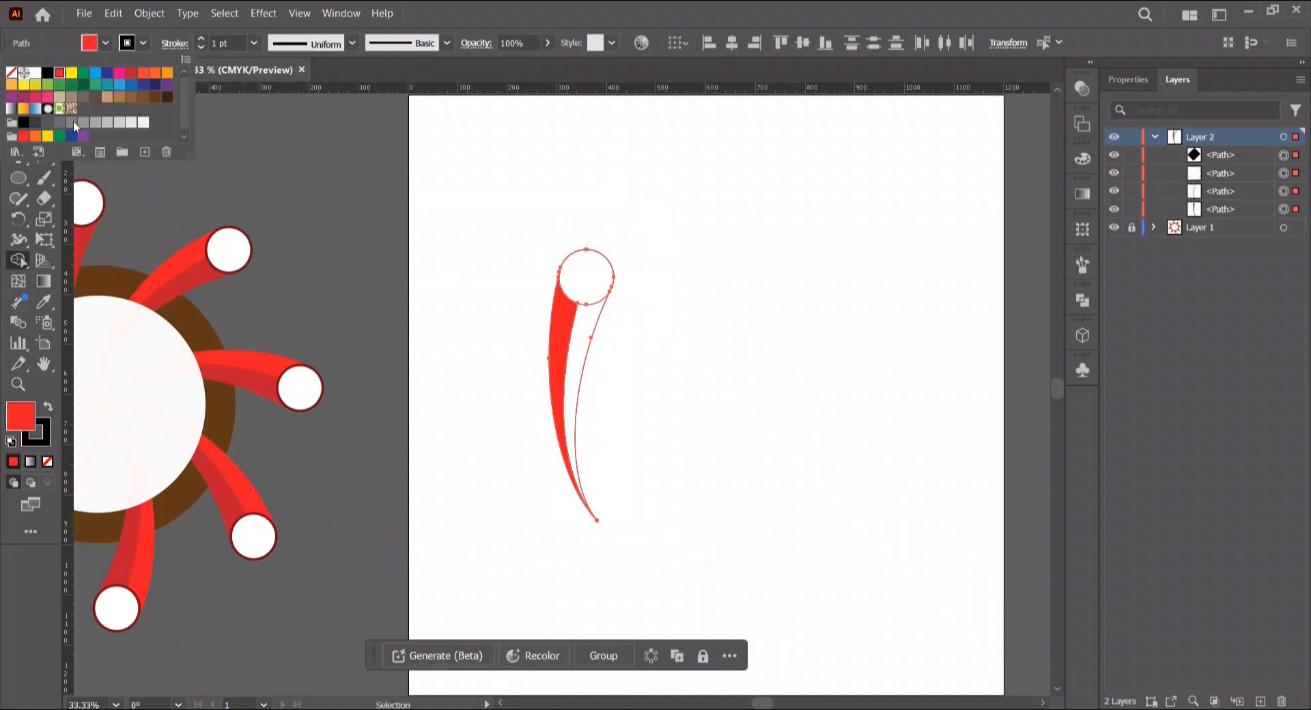
pyautogui.click(131, 77)
pyautogui.click(583, 328)
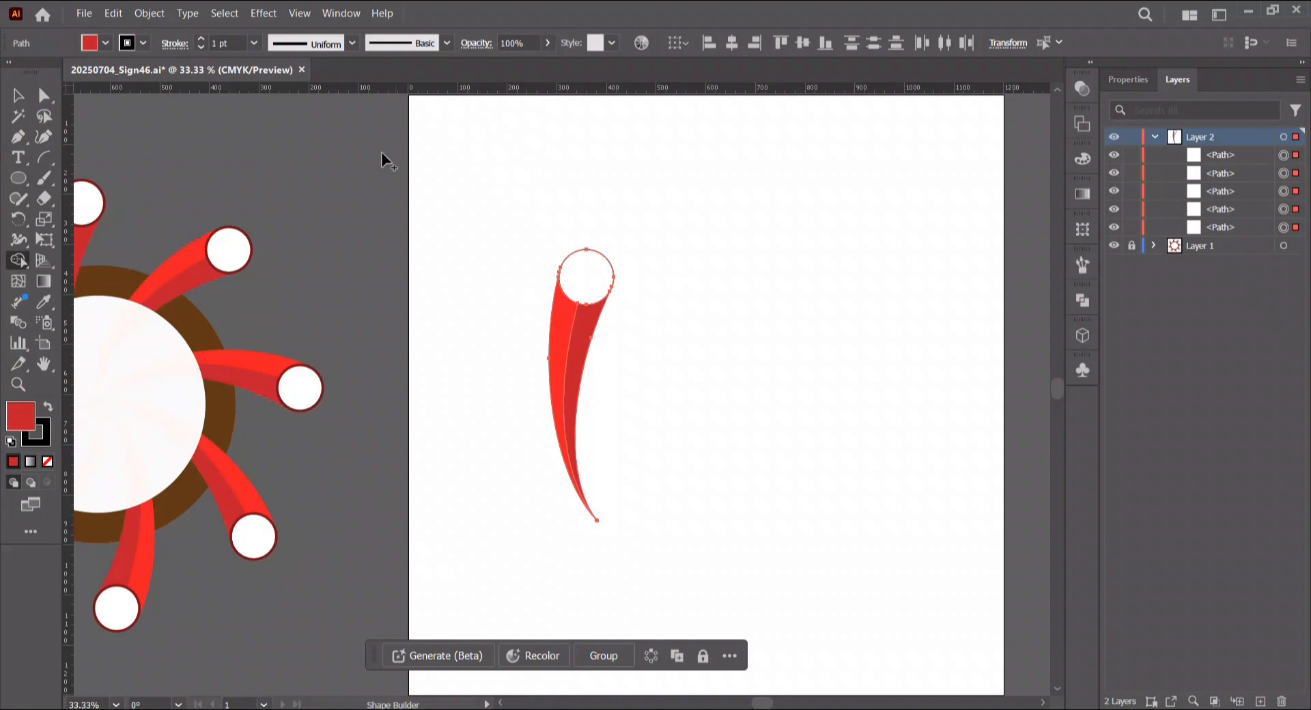
# Step: Set the fill color to hex 7C0514 and apply it to the circle
pyautogui.click(1082, 158)
pyautogui.doubleClick(873, 193)
pyautogui.write('7C0514')
pyautogui.click(1014, 380)
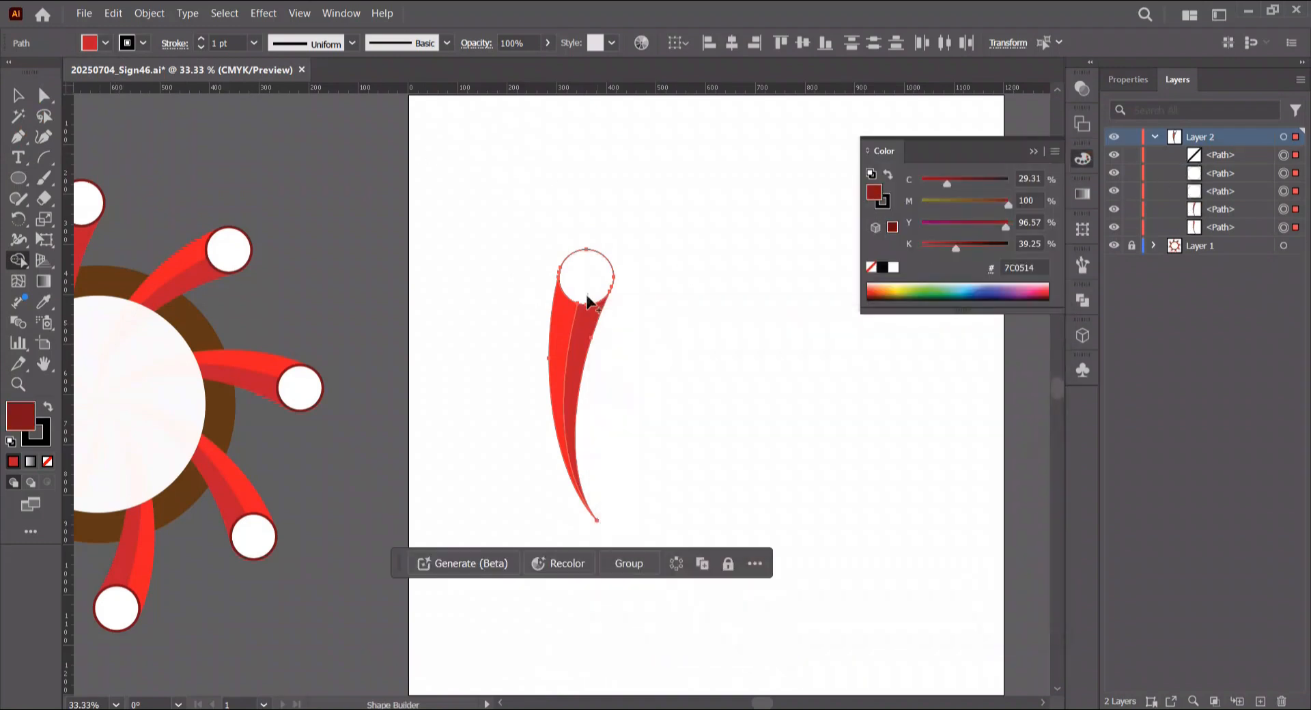
pyautogui.click(586, 281)
# Step: Select the circle and tail shapes and remove their stroke
pyautogui.click(139, 44)
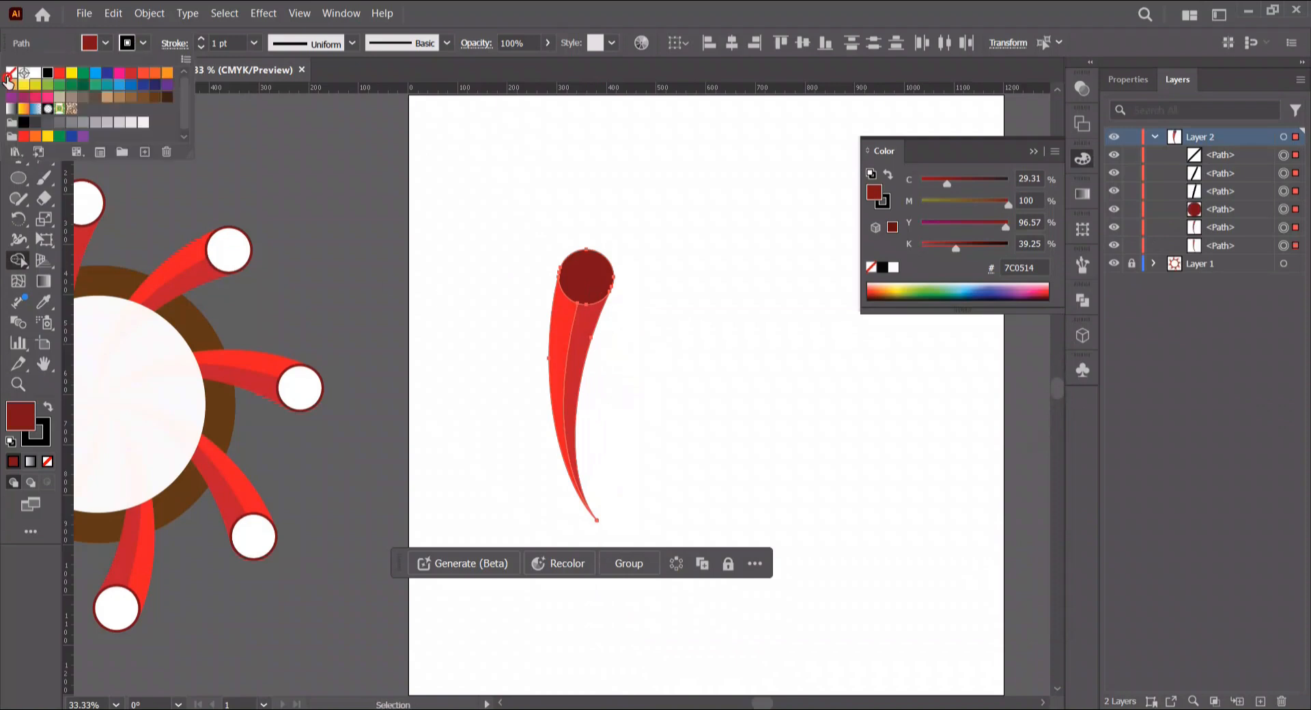
pyautogui.click(8, 78)
pyautogui.click(16, 96)
pyautogui.moveTo(727, 284)
pyautogui.mouseDown()
pyautogui.moveTo(598, 280)
pyautogui.moveTo(516, 346)
pyautogui.mouseUp()
pyautogui.click(144, 44)
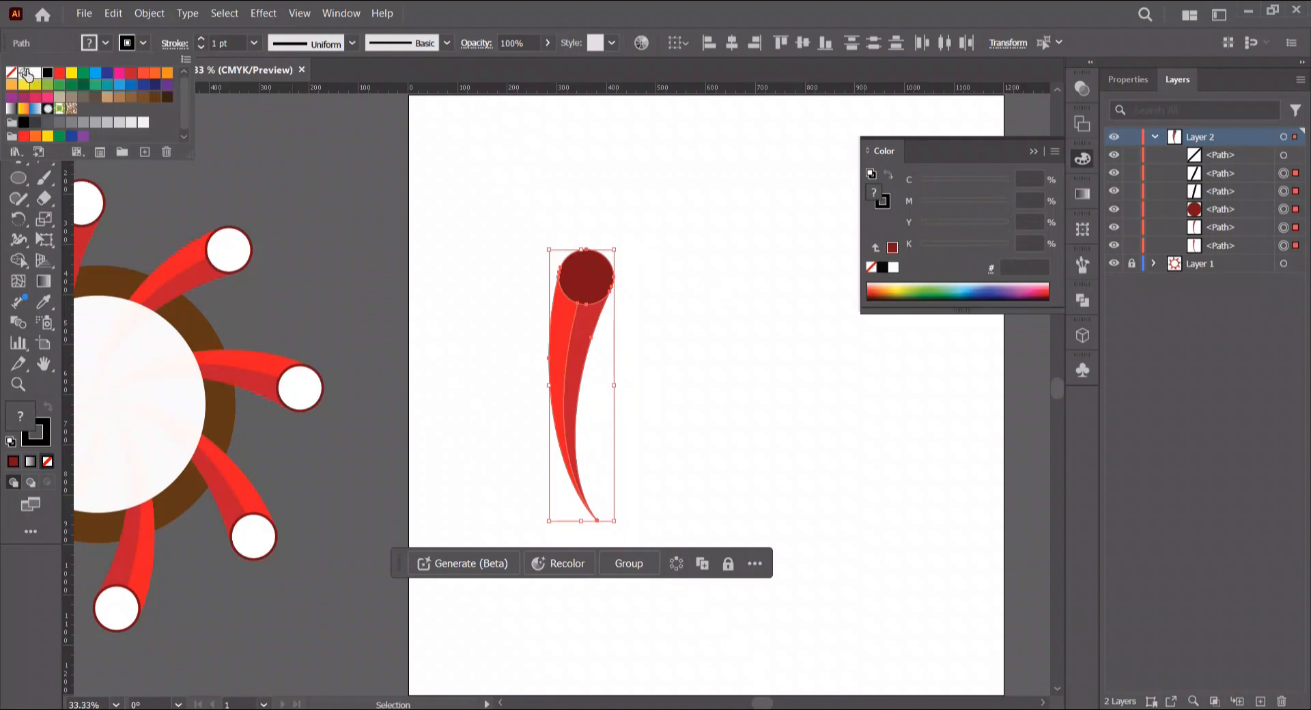
pyautogui.click(8, 78)
# Step: Duplicate the dark red circle in place, shrink the copy slightly about its center, and fill it white
pyautogui.click(589, 283)
pyautogui.press('a')
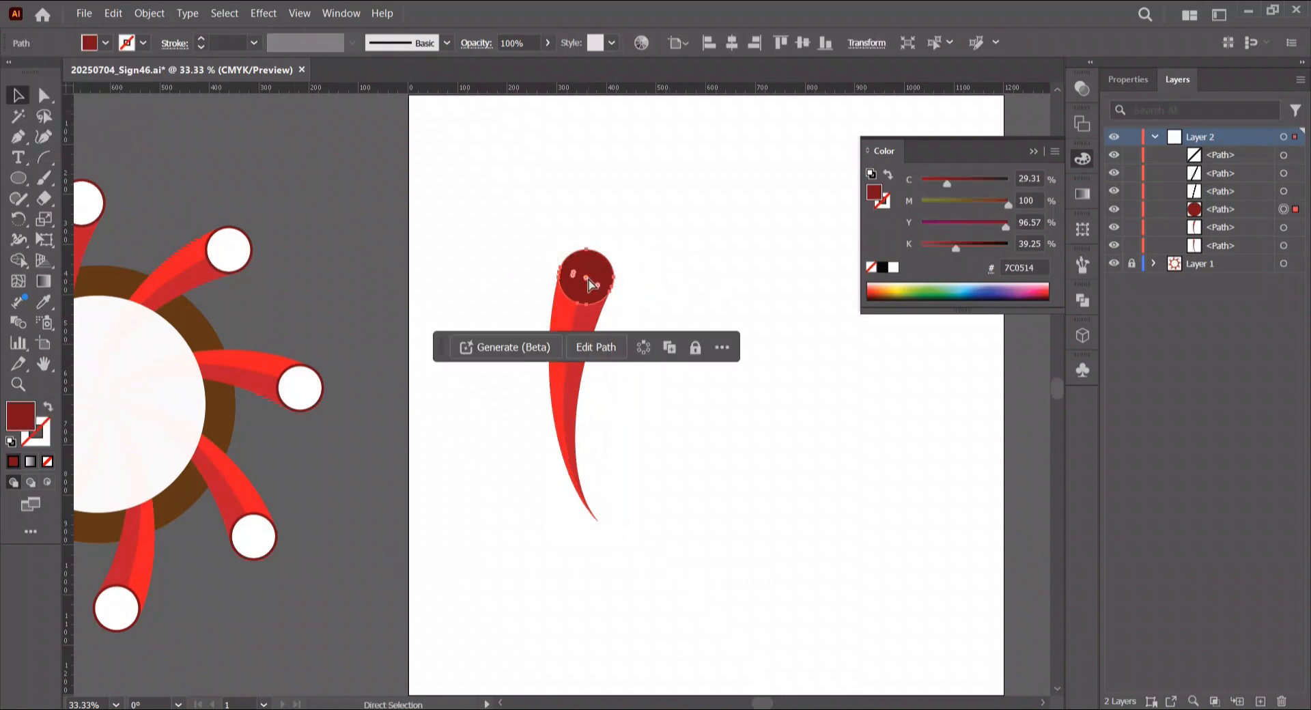
pyautogui.hotkey('ctrl', 'c')
pyautogui.hotkey('ctrl', 'f')
pyautogui.moveTo(615, 250); pyautogui.dragTo(611, 253)
pyautogui.click(105, 42)
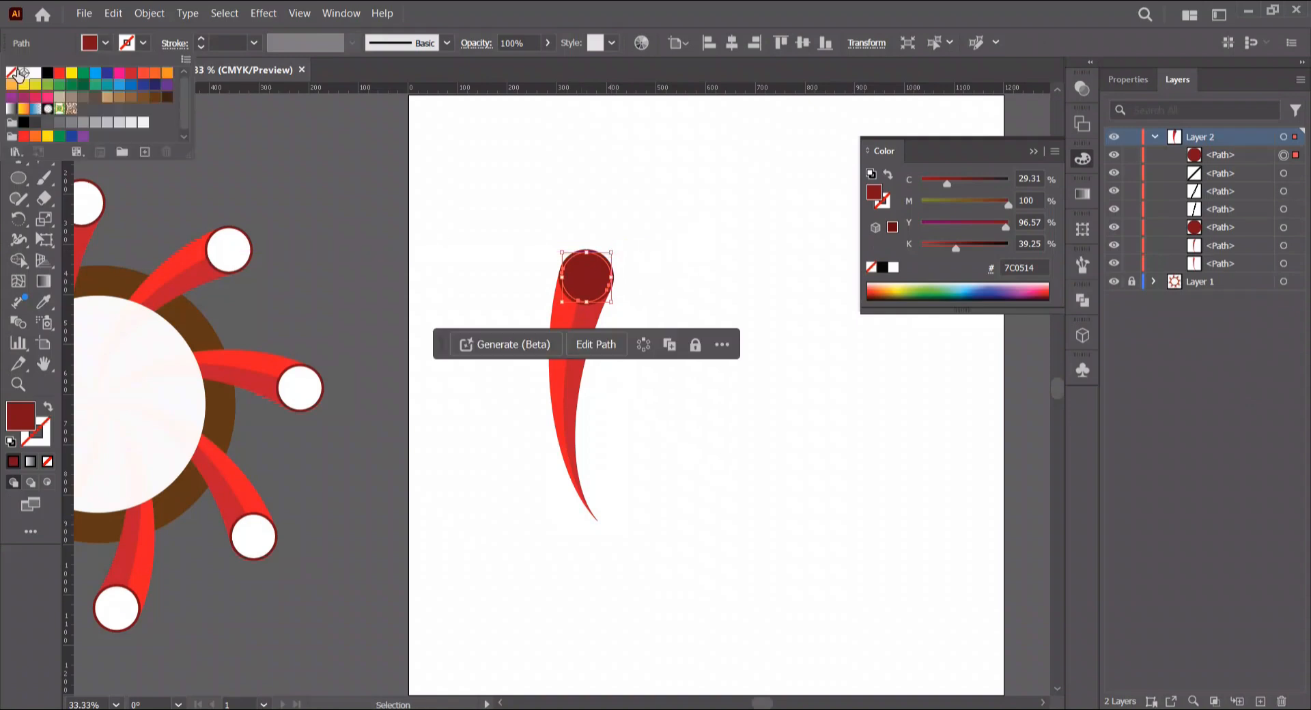
pyautogui.click(32, 72)
pyautogui.click(699, 257)
# Step: Select the white-tipped arm and move it to the upper middle of the artboard
pyautogui.moveTo(829, 351); pyautogui.dragTo(592, 265)
pyautogui.moveTo(544, 184); pyautogui.dragTo(252, 287)
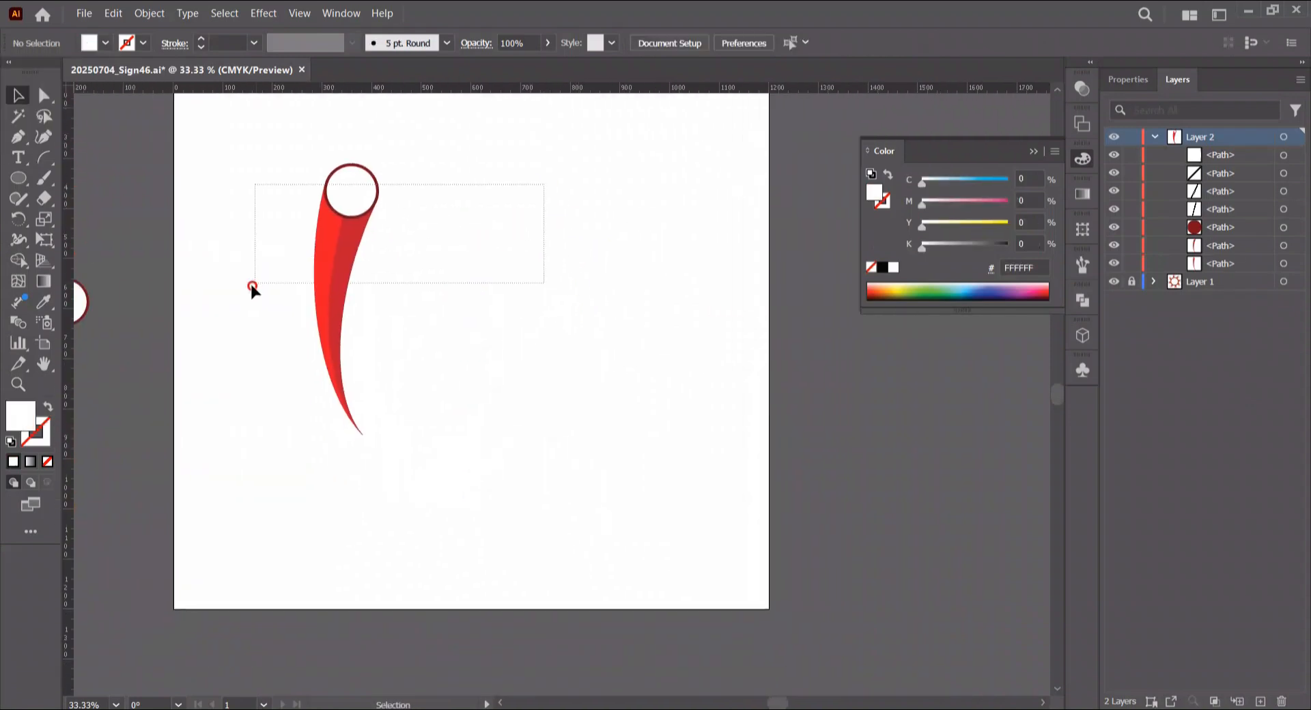
pyautogui.moveTo(360, 257); pyautogui.dragTo(483, 211)
pyautogui.hotkey('ctrl', '-')
pyautogui.moveTo(502, 341); pyautogui.dragTo(493, 276)
# Step: Select the arm's shapes and make a copy rotated 45° about the pointed tip of its tail
pyautogui.click(658, 347)
pyautogui.click(470, 355)
pyautogui.click(638, 237)
pyautogui.click(463, 344)
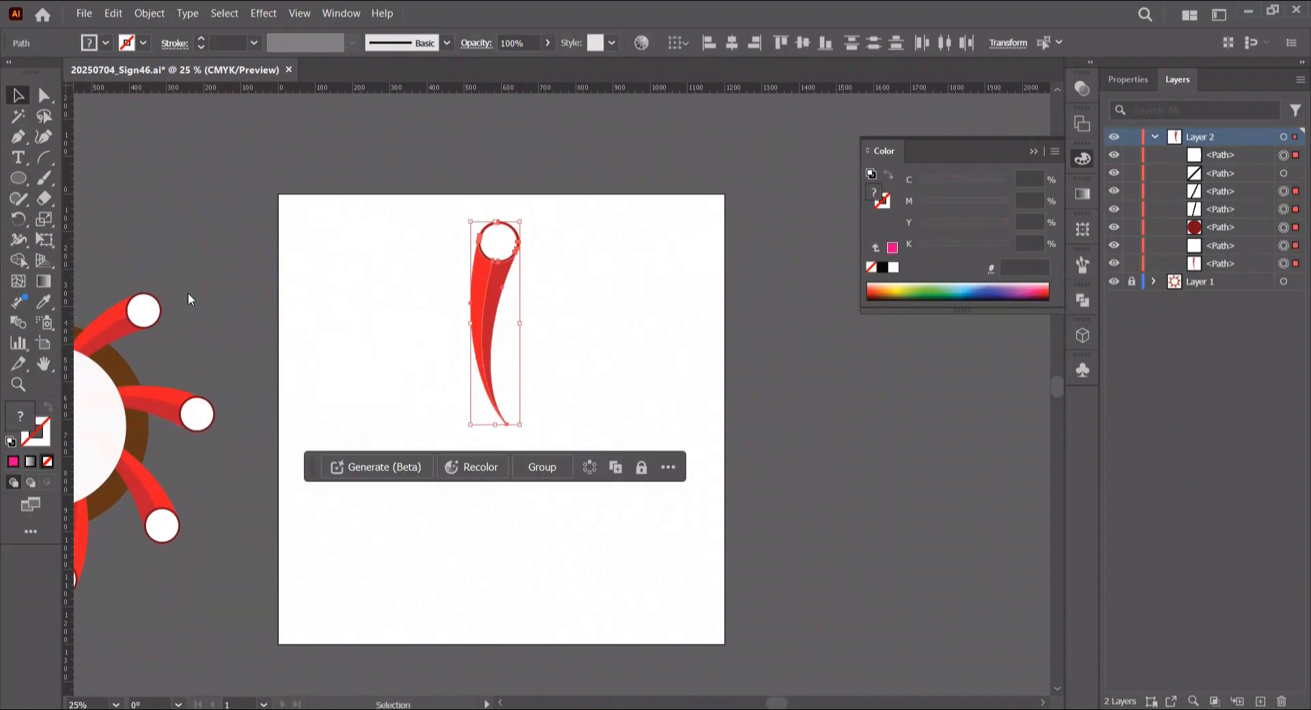
pyautogui.press('r')
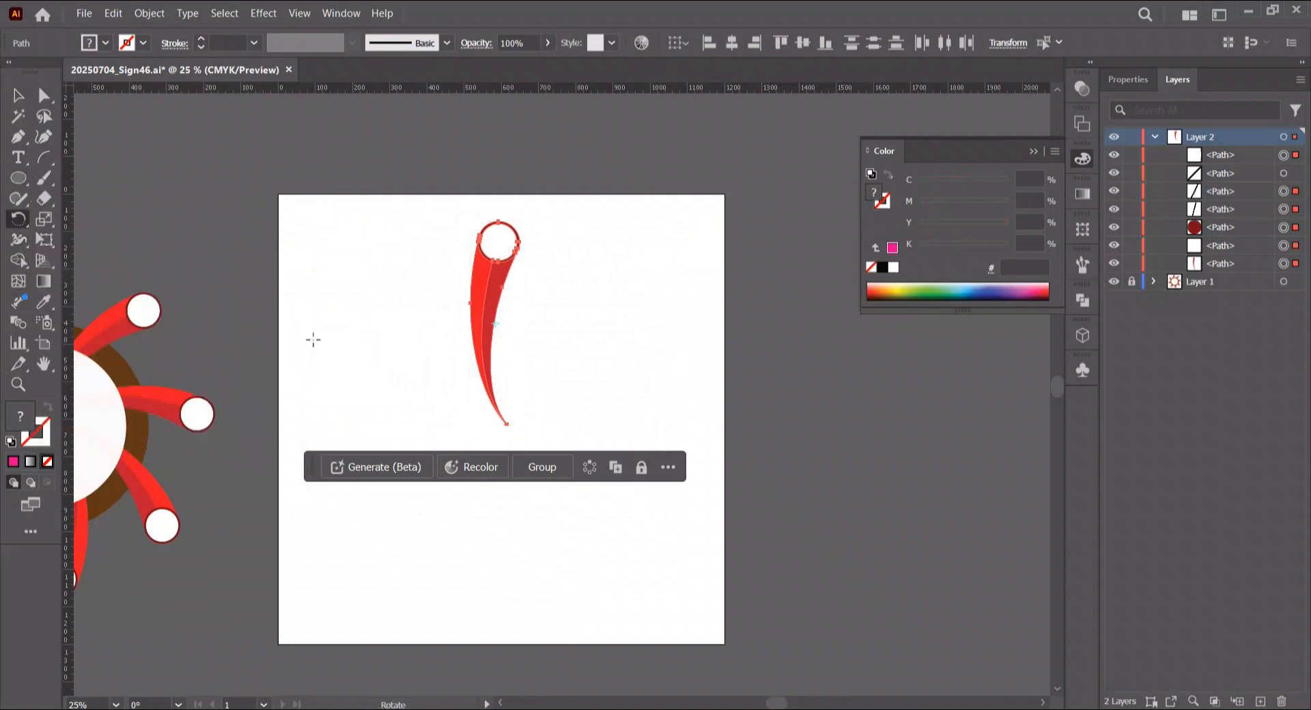
pyautogui.keyDown('alt'); pyautogui.click(506, 425); pyautogui.keyUp('alt')
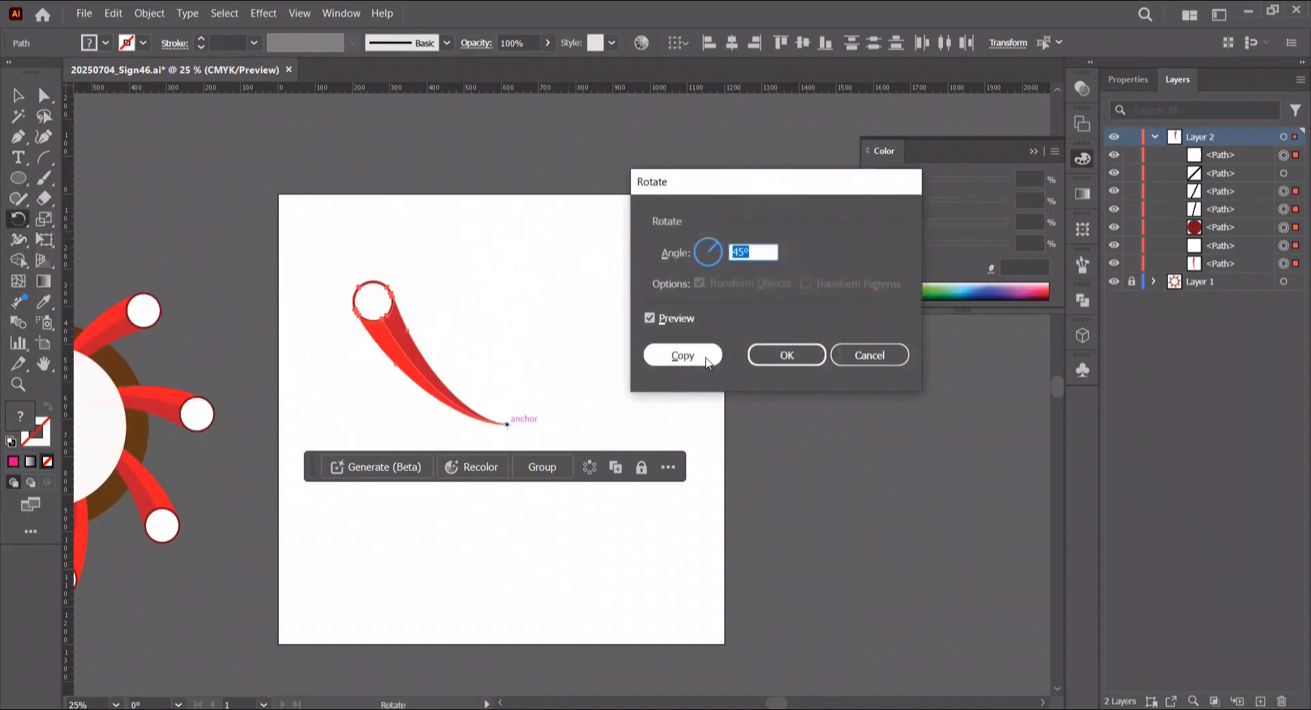
pyautogui.click(683, 355)
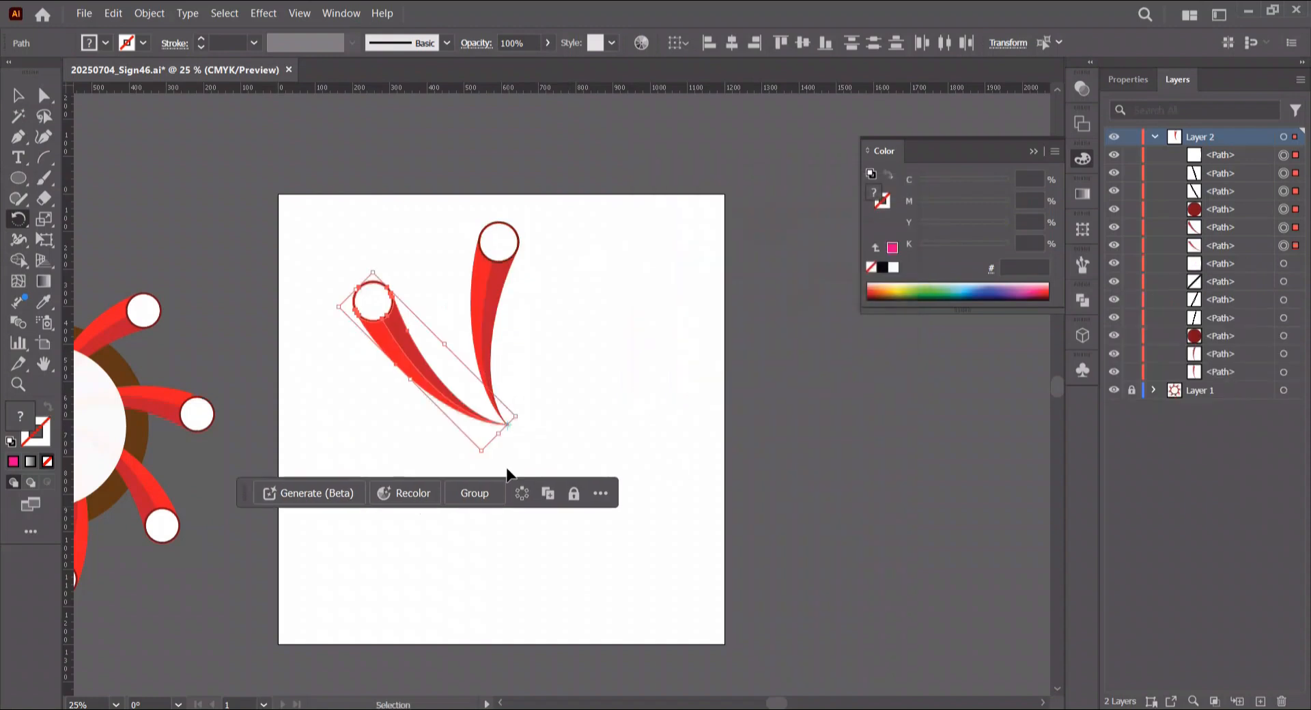
# Step: Repeat the rotated copy six more times to complete a full circle of arms, and deselect
pyautogui.hotkey('ctrl', 'd')
pyautogui.hotkey('ctrl', 'd')
pyautogui.hotkey('ctrl', 'd')
pyautogui.hotkey('ctrl', 'd')
pyautogui.hotkey('ctrl', 'd')
pyautogui.hotkey('ctrl', 'd')
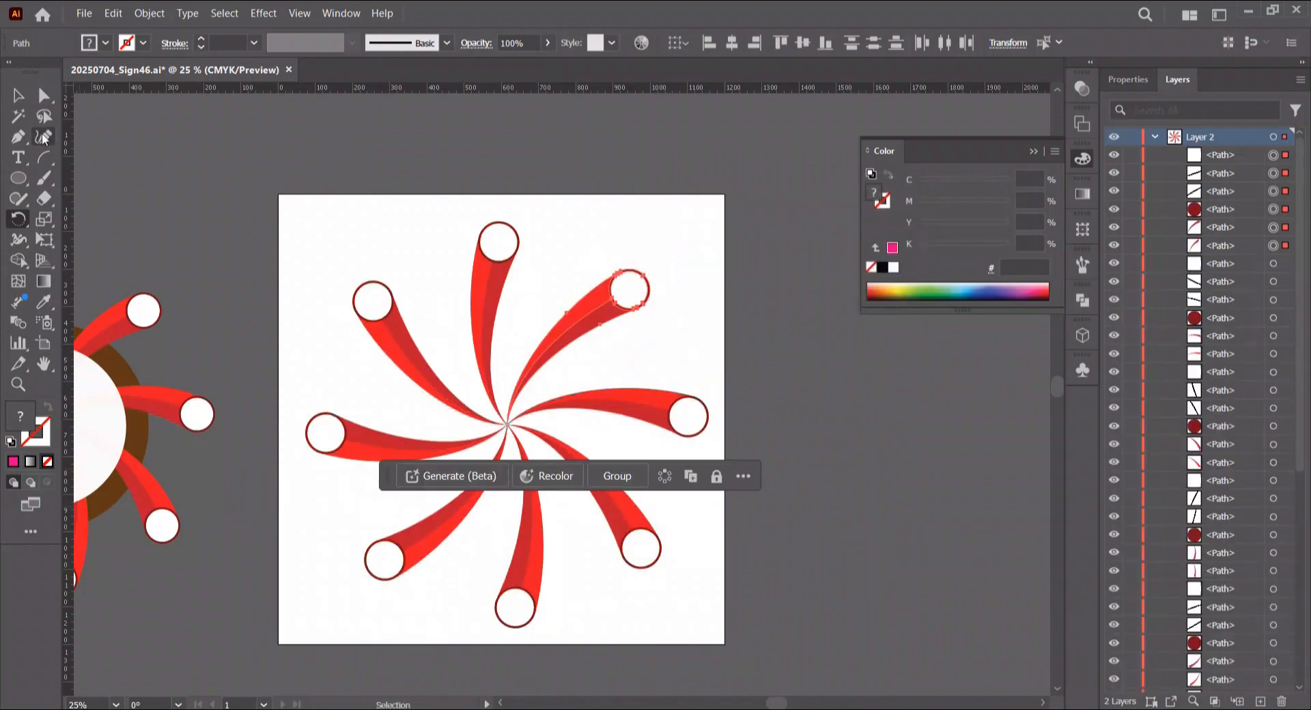
pyautogui.click(21, 100)
pyautogui.click(721, 340)
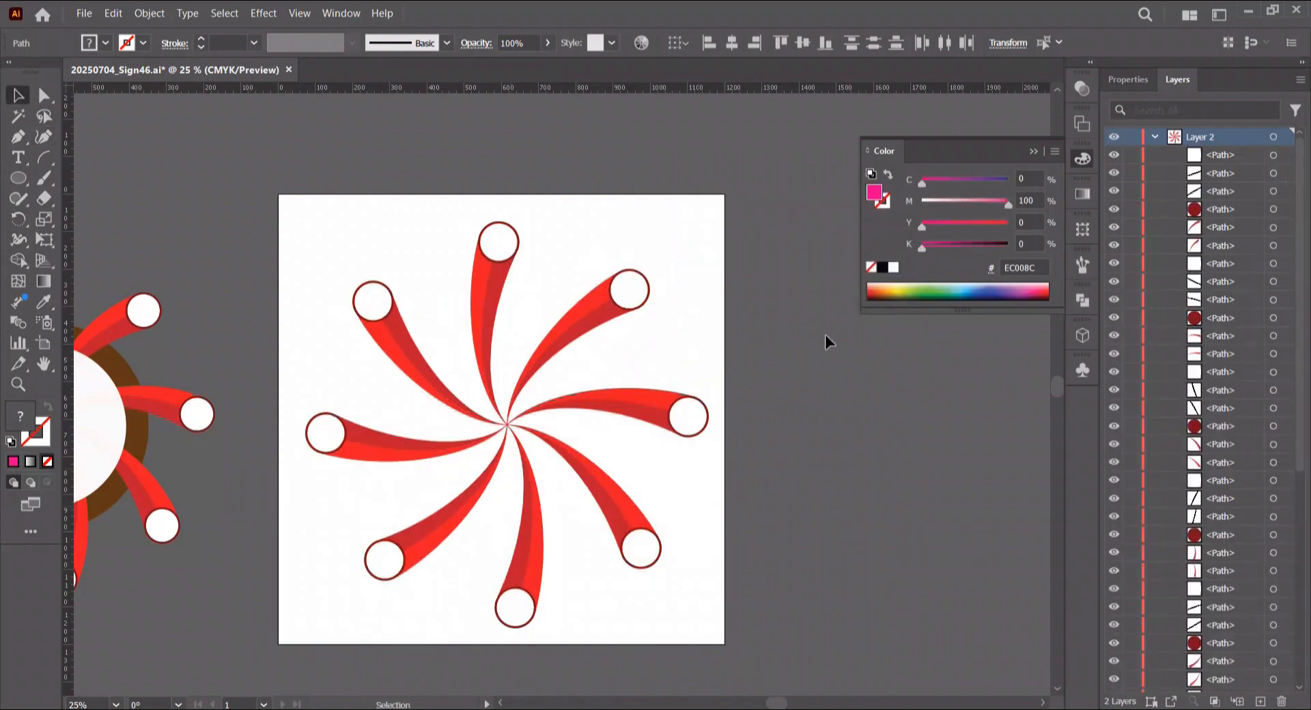
pyautogui.scroll(2, 764, 369)
pyautogui.scroll(-4, 569, 351)
pyautogui.click(1223, 156)
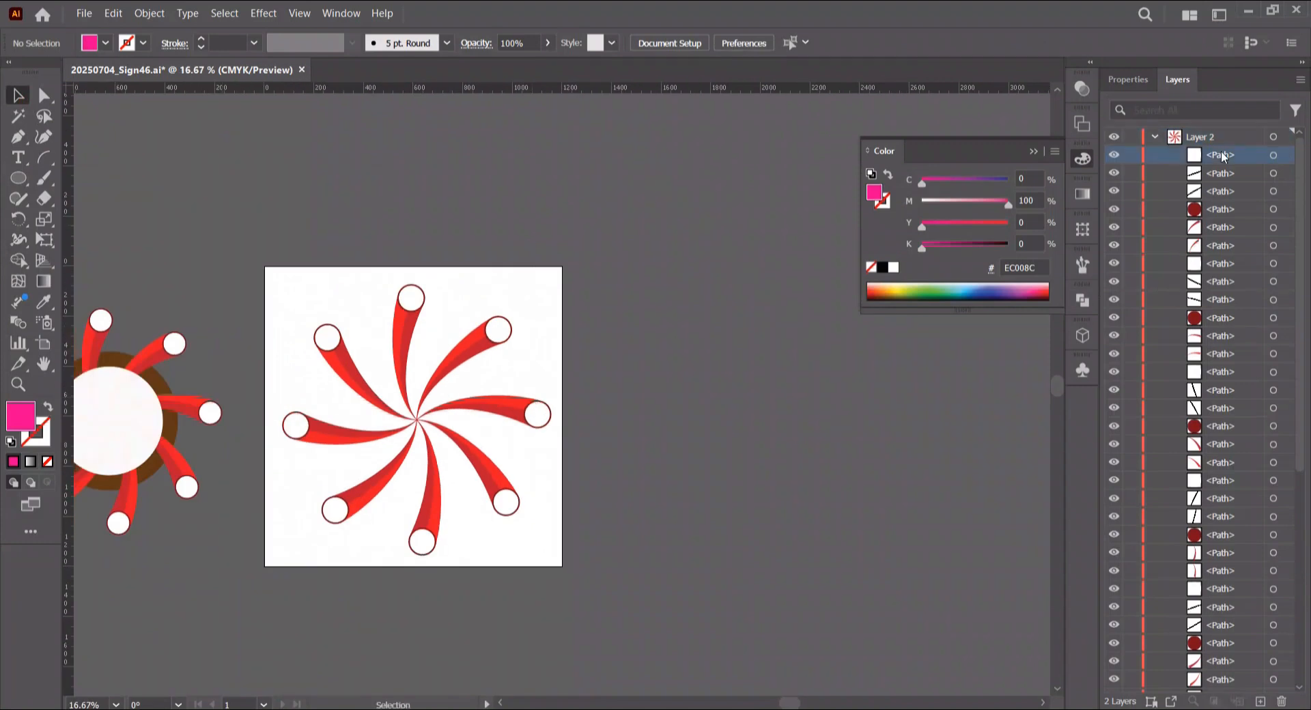
pyautogui.click(19, 178)
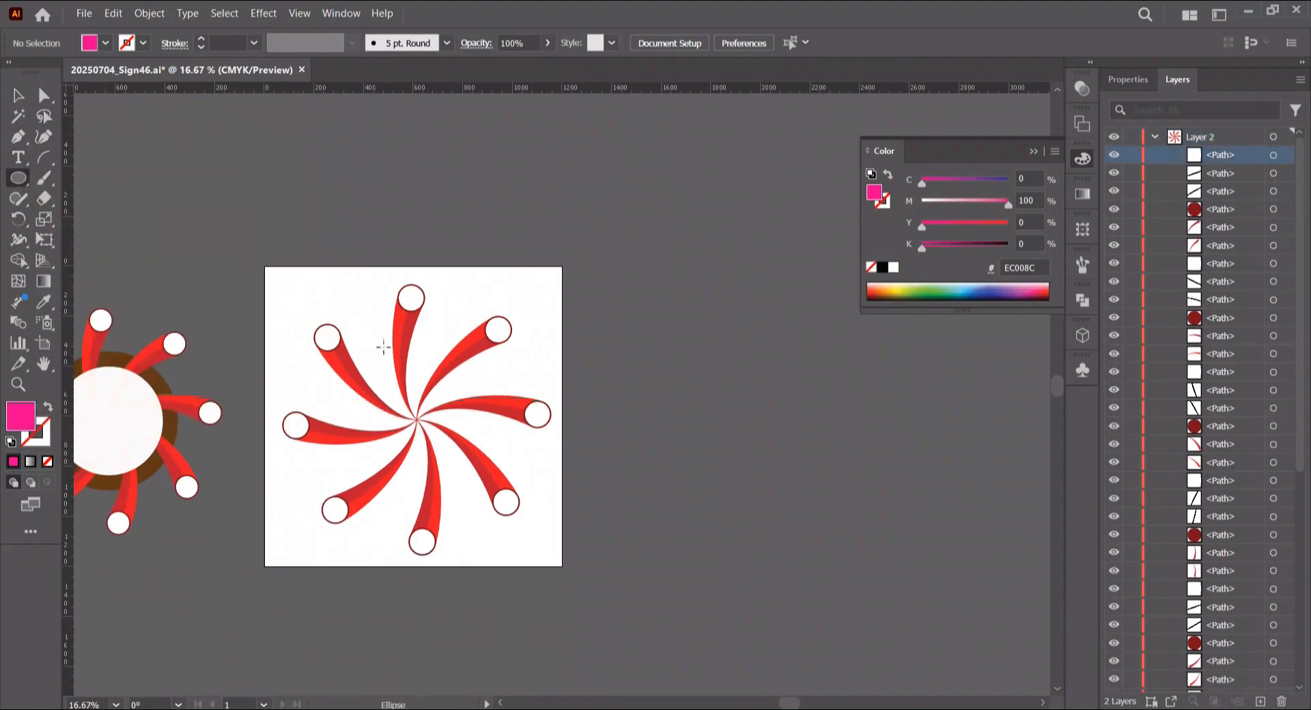
pyautogui.moveTo(368, 366); pyautogui.dragTo(561, 563)
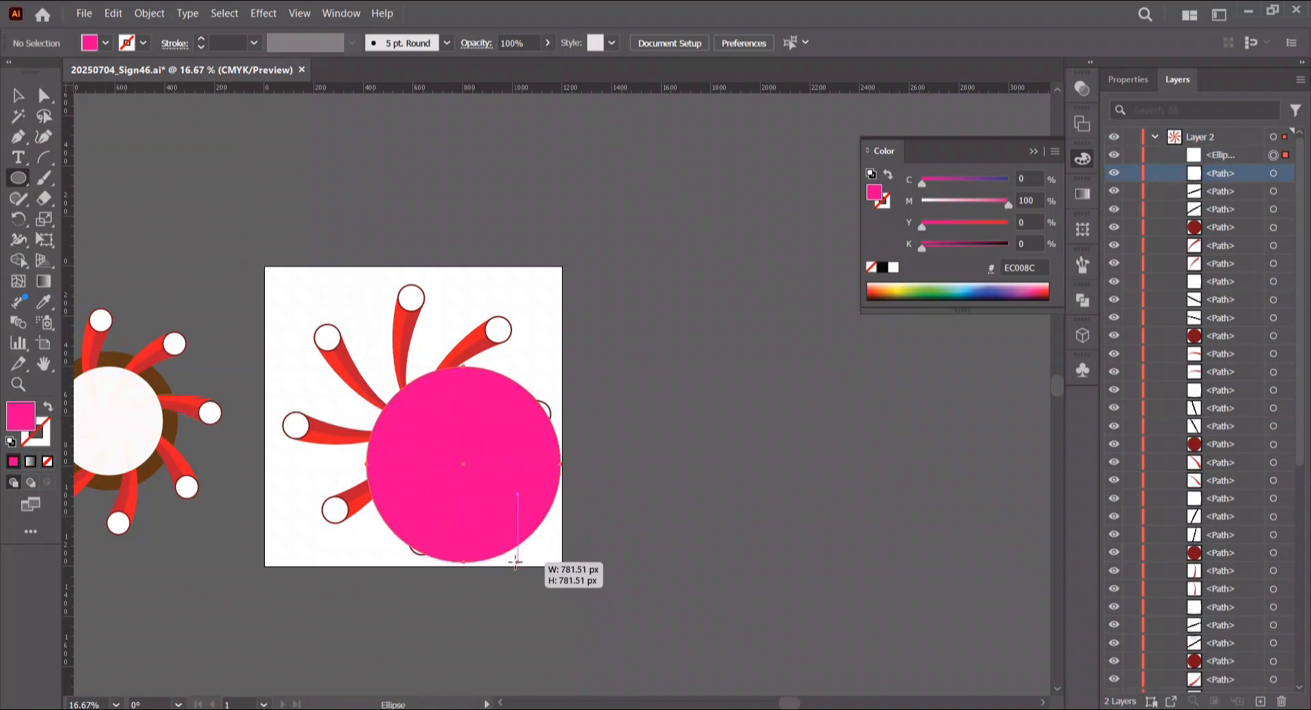
pyautogui.moveTo(523, 457); pyautogui.dragTo(481, 429)
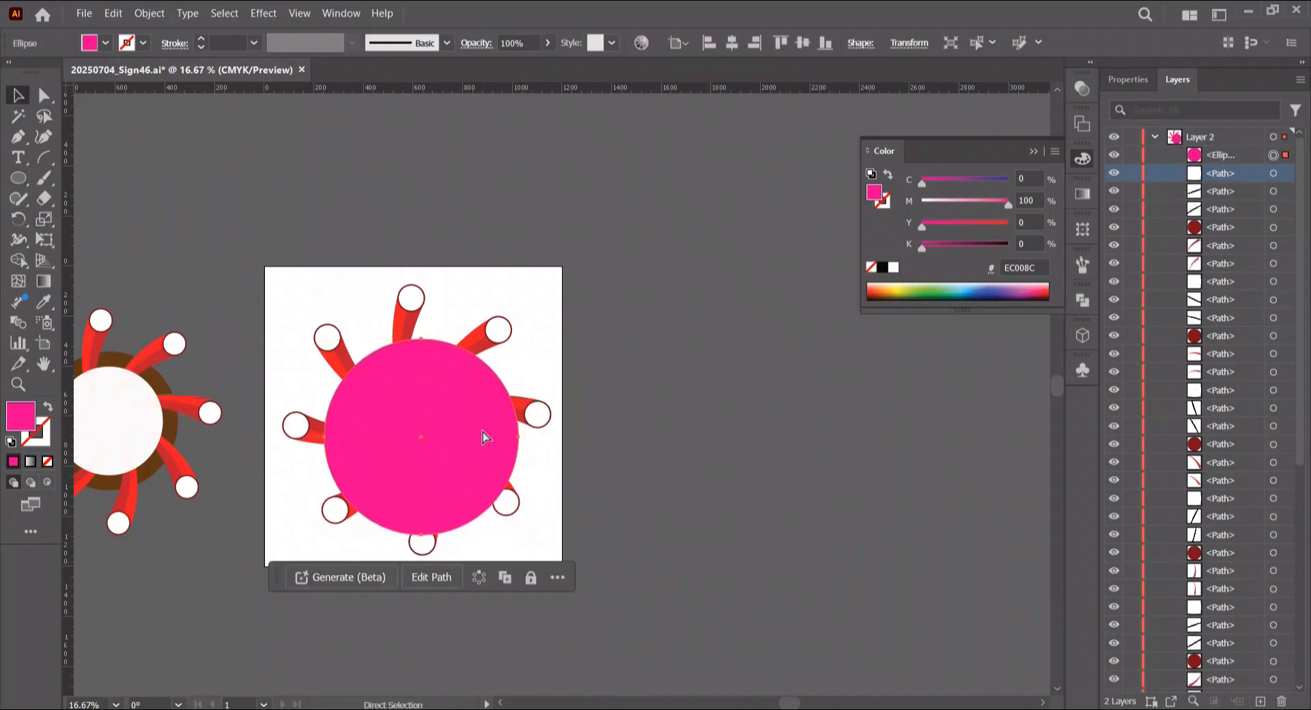
pyautogui.hotkey('ctrl', 'z')
pyautogui.hotkey('ctrl', 'z')
# Step: Draw a circle over the inner part of the arms, roughly centered where their tails meet, at the top of the layer
pyautogui.scroll(-5, 1261, 555)
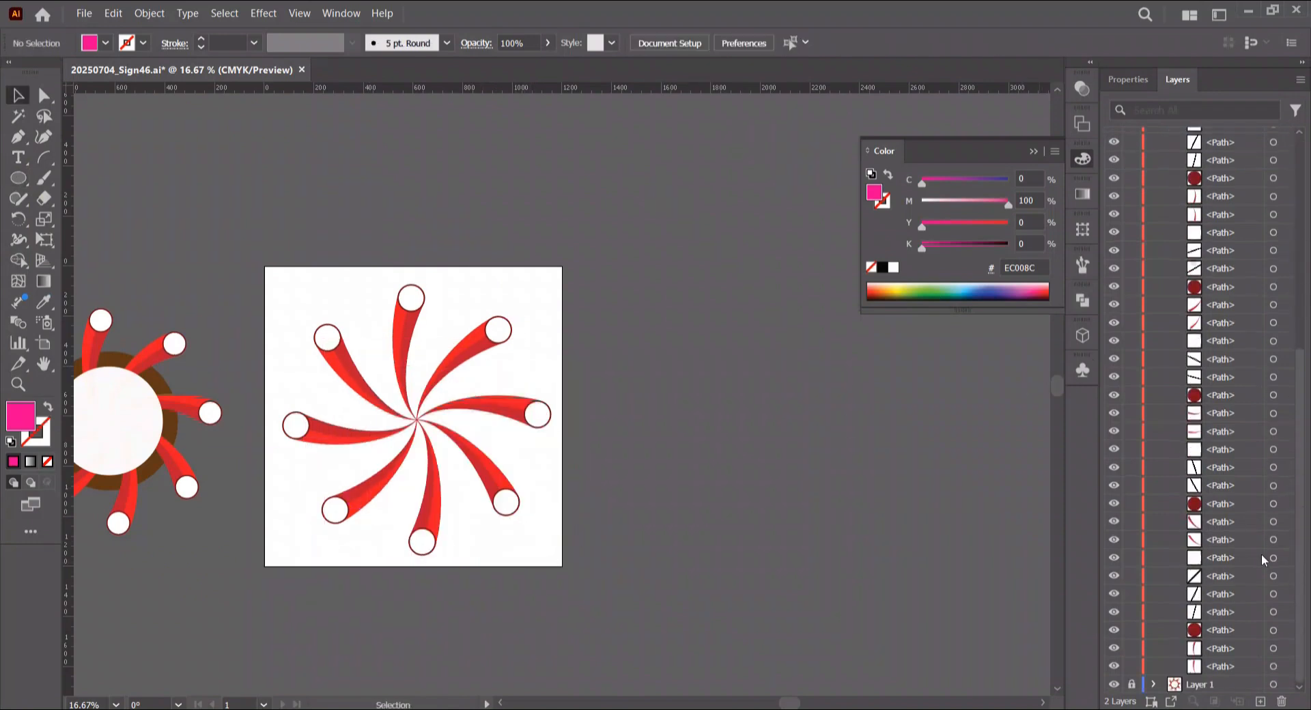
pyautogui.click(1228, 663)
pyautogui.click(18, 178)
pyautogui.moveTo(360, 355); pyautogui.dragTo(498, 506)
pyautogui.press('v')
pyautogui.moveTo(451, 430)
pyautogui.mouseDown()
pyautogui.moveTo(418, 424)
pyautogui.moveTo(427, 421)
pyautogui.mouseUp()
pyautogui.scroll(5, 1222, 490)
pyautogui.click(1220, 159)
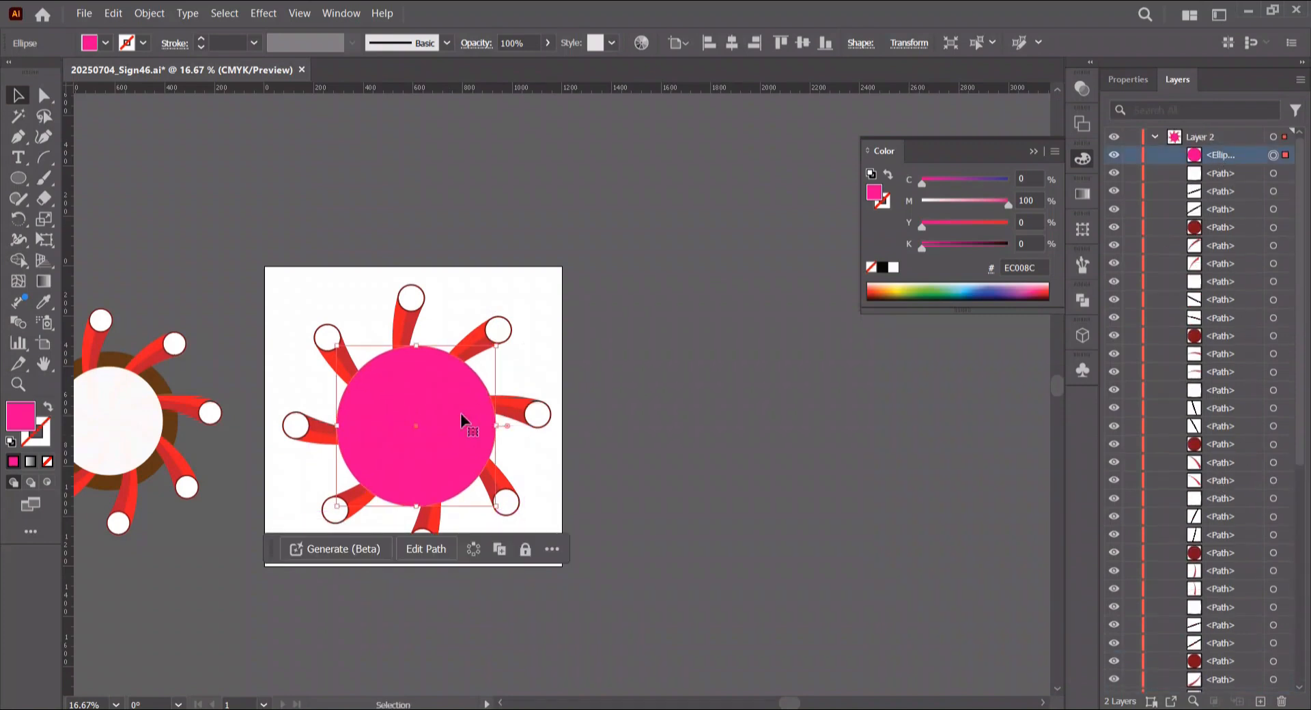
pyautogui.moveTo(396, 417)
pyautogui.mouseDown()
pyautogui.moveTo(448, 470)
pyautogui.moveTo(412, 421)
pyautogui.mouseUp()
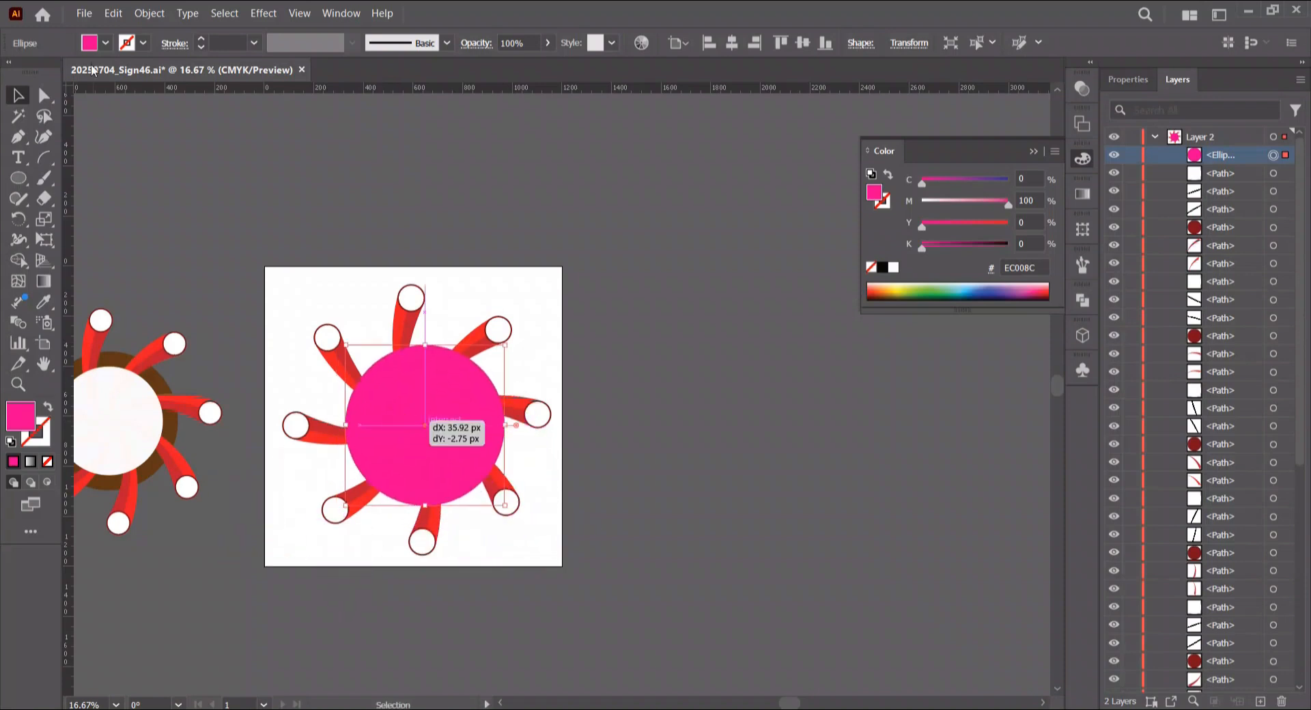
# Step: Remove the center circle's fill and give it a dark brown stroke
pyautogui.click(106, 42)
pyautogui.click(11, 72)
pyautogui.click(106, 42)
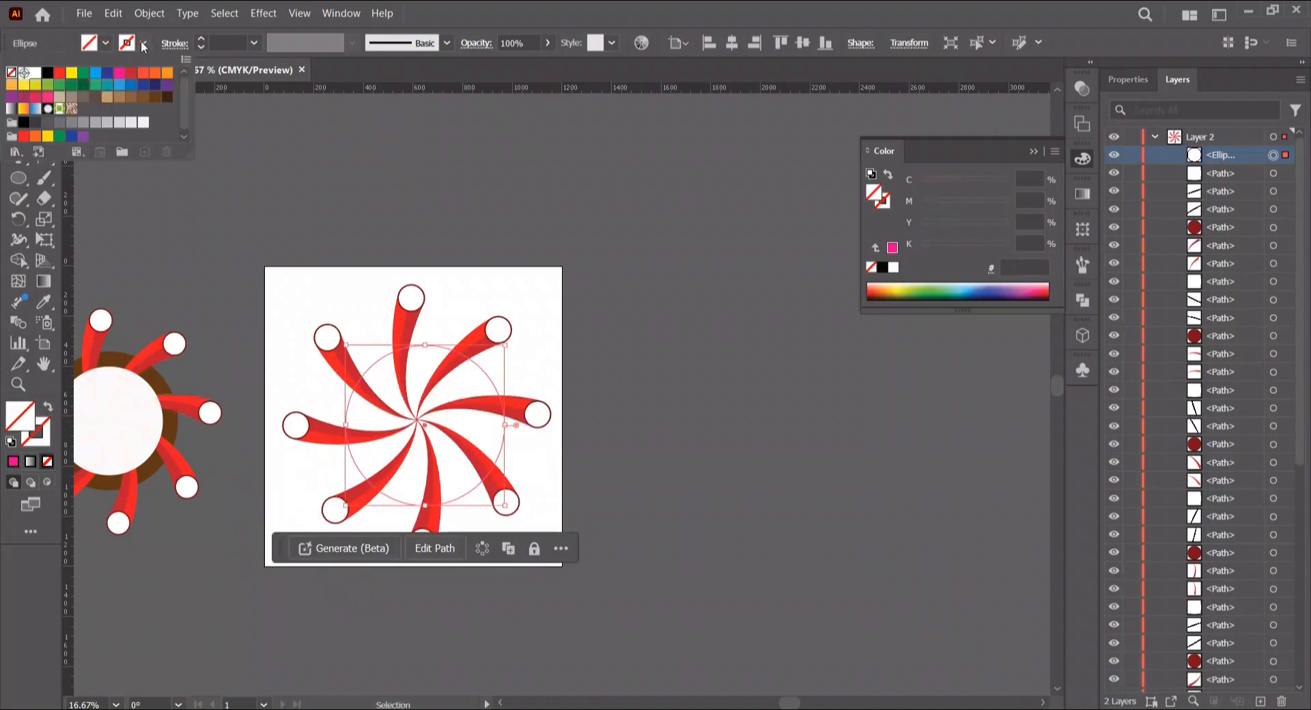
pyautogui.click(155, 96)
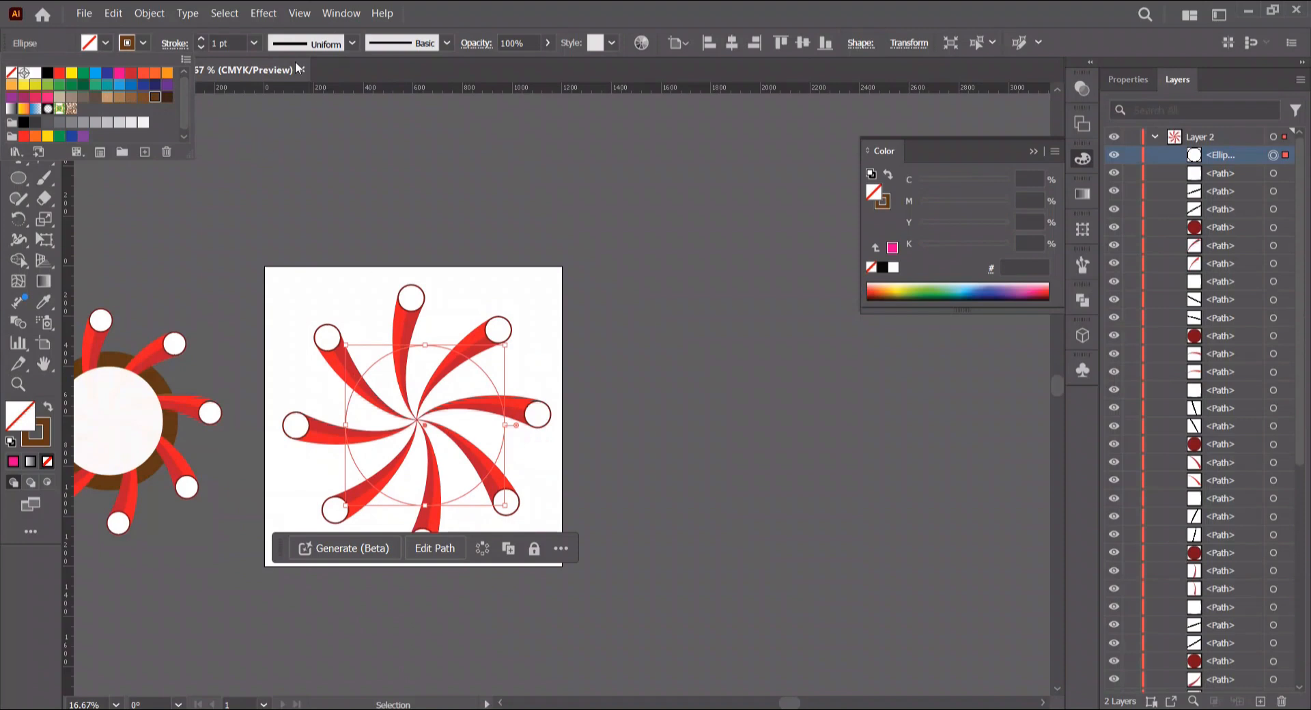
# Step: Set the brown circle's stroke weight to 80 pt and center the ring on the arms' meeting point
pyautogui.click(249, 43)
pyautogui.click(290, 421)
pyautogui.click(260, 46)
pyautogui.click(293, 449)
pyautogui.moveTo(417, 352); pyautogui.dragTo(433, 355)
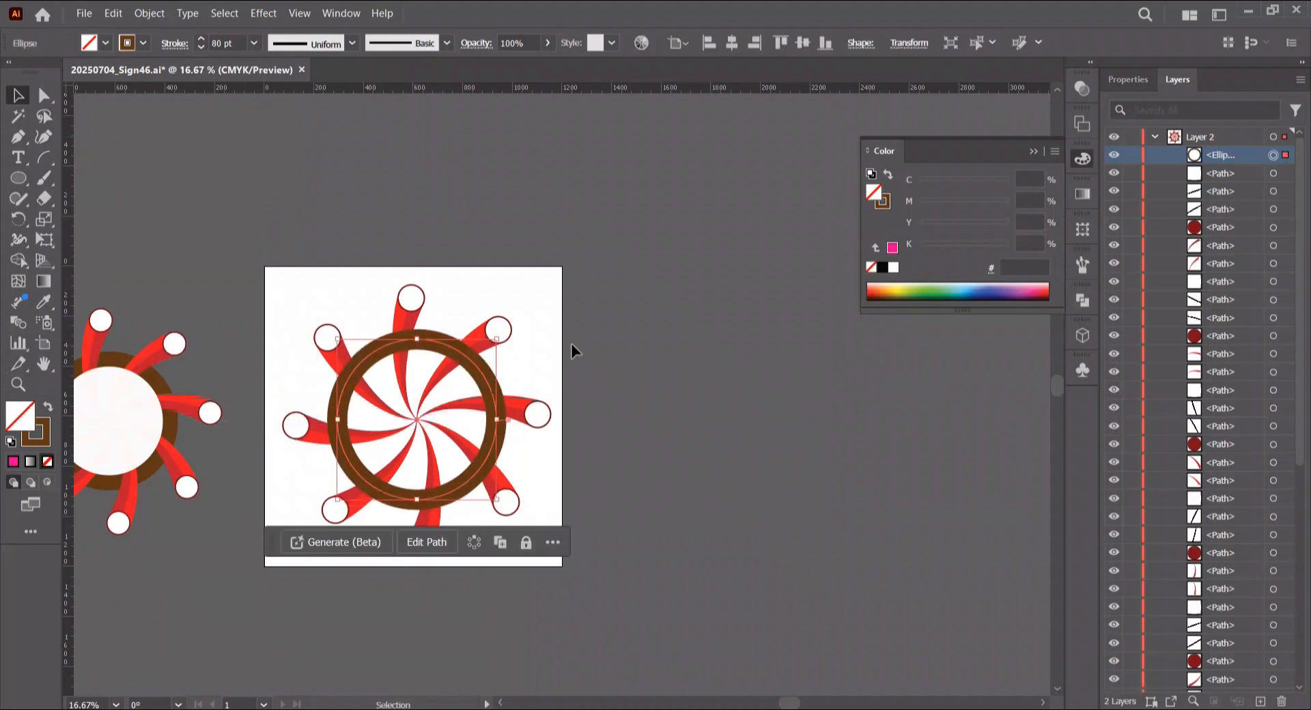
# Step: Send the brown ring to the bottom of its layer, behind all the arms
pyautogui.click(553, 543)
pyautogui.press('Escape')
pyautogui.moveTo(1217, 166); pyautogui.dragTo(1243, 673)
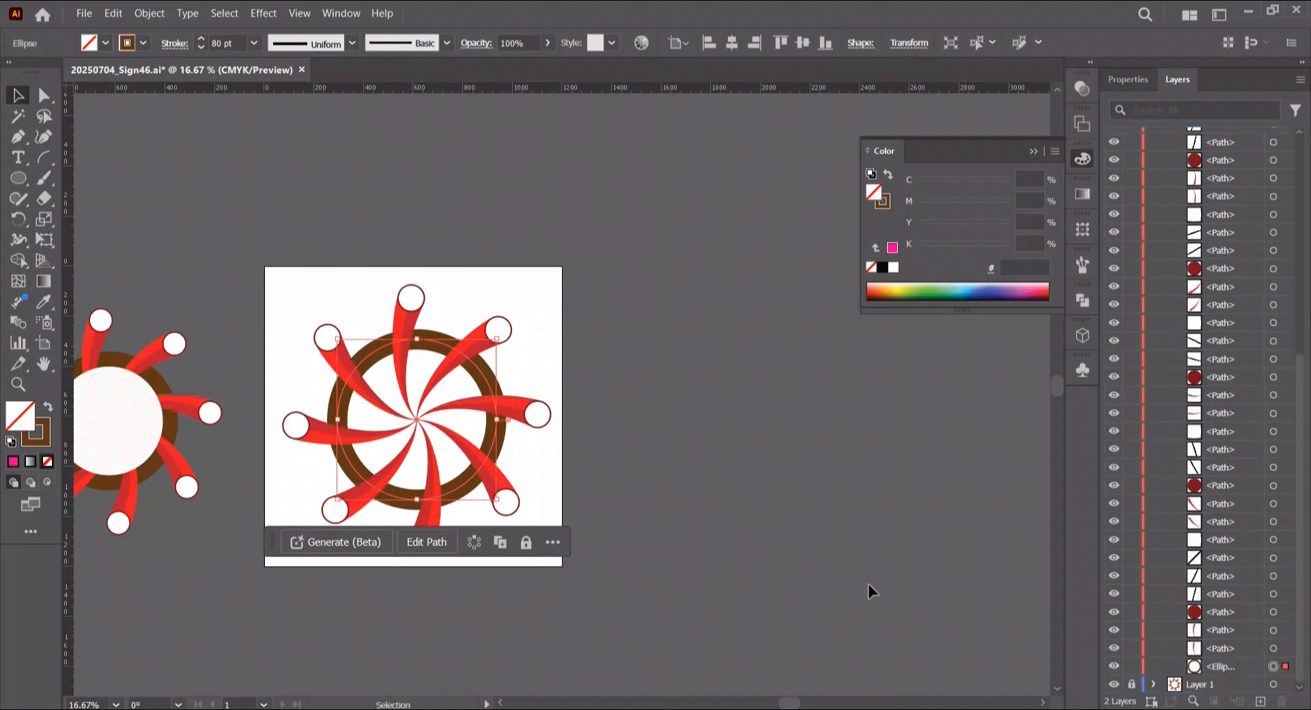
pyautogui.click(568, 351)
# Step: Set the brown ring's stroke weight to 100 pt and deselect it
pyautogui.moveTo(497, 467); pyautogui.dragTo(512, 381)
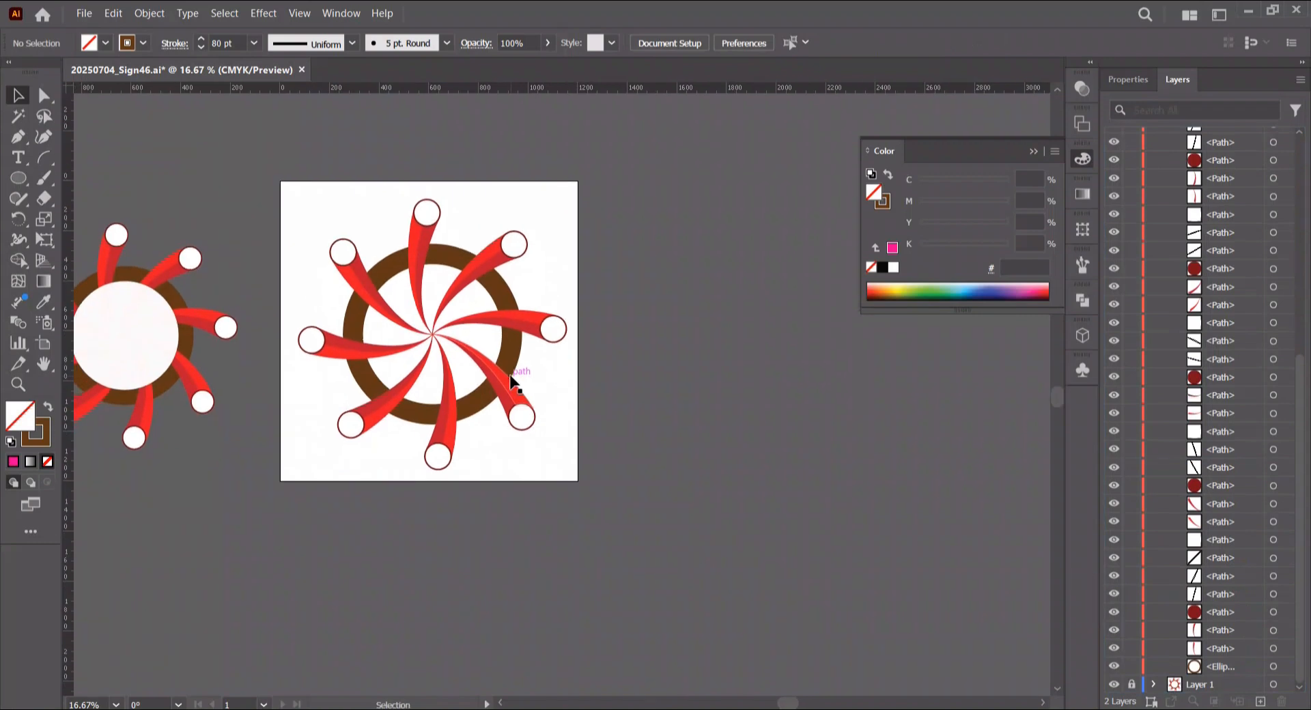
pyautogui.click(506, 295)
pyautogui.click(252, 44)
pyautogui.click(277, 459)
pyautogui.click(527, 280)
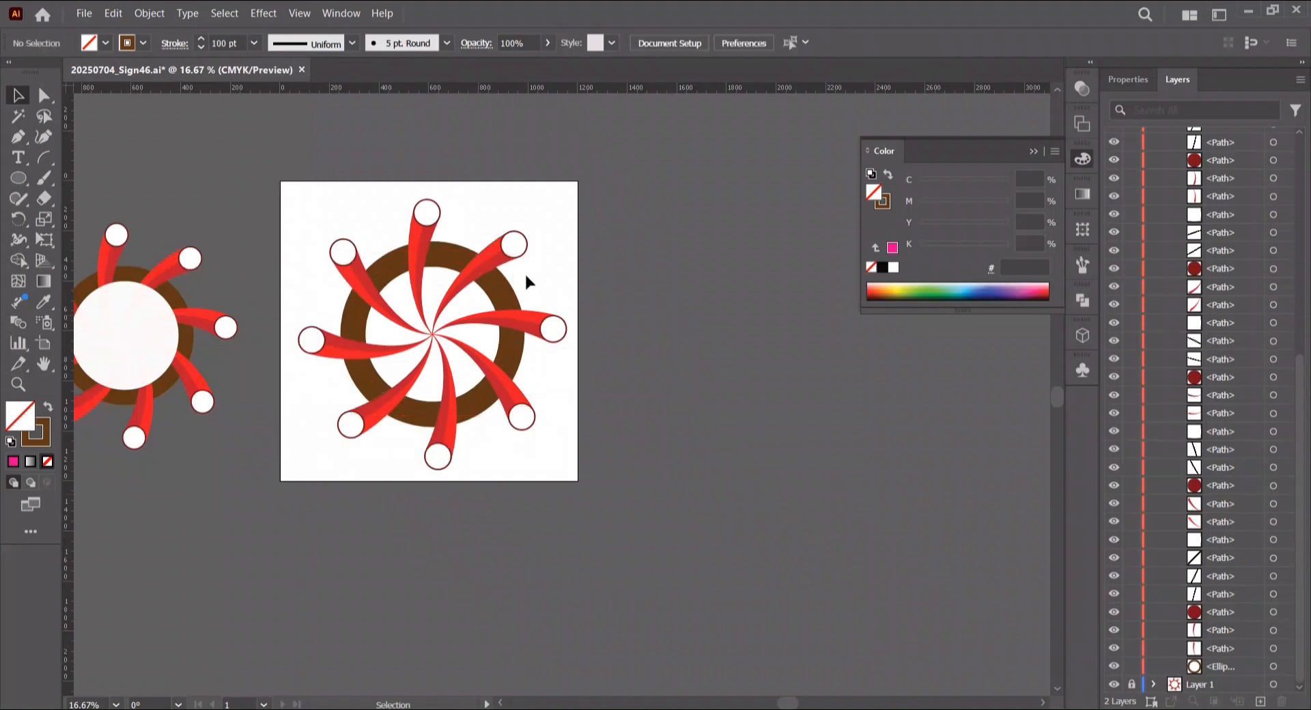
# Step: Duplicate the brown ring in place and bring the copy in front of all the arms
pyautogui.click(523, 307)
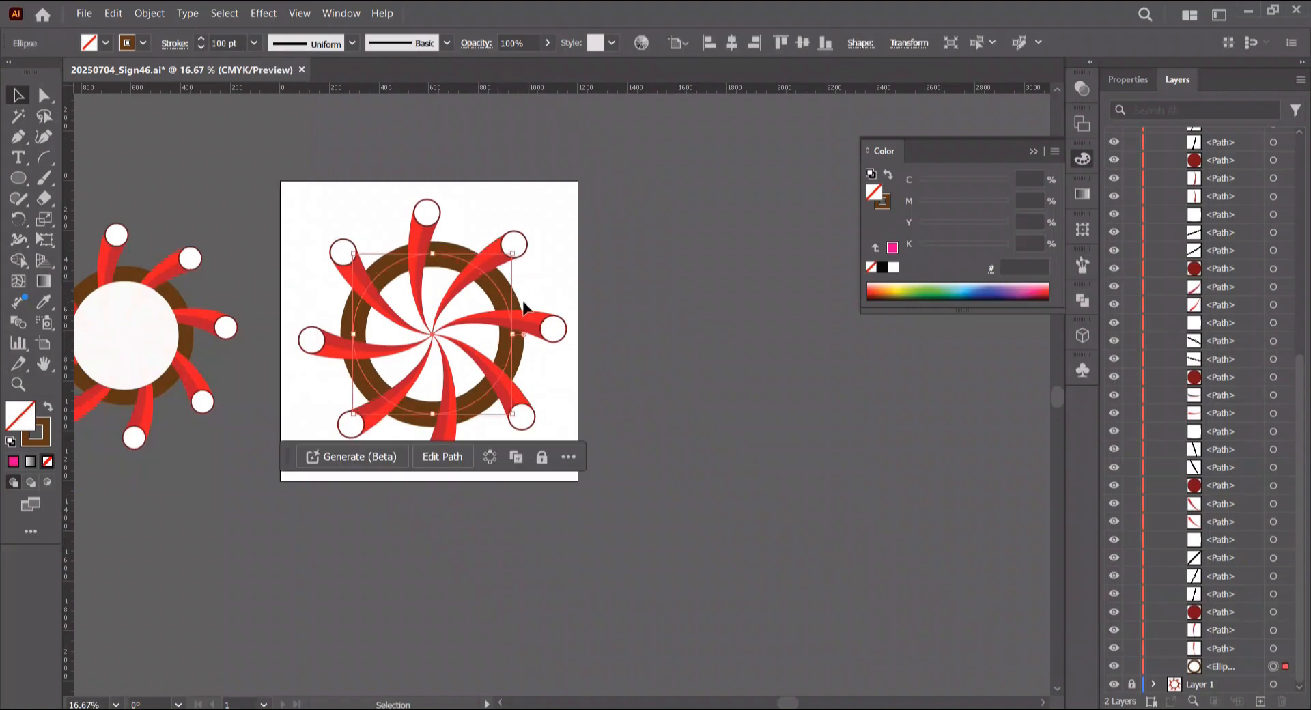
pyautogui.hotkey('ctrl', 'shift', ']')
pyautogui.scroll(10, 1215, 341)
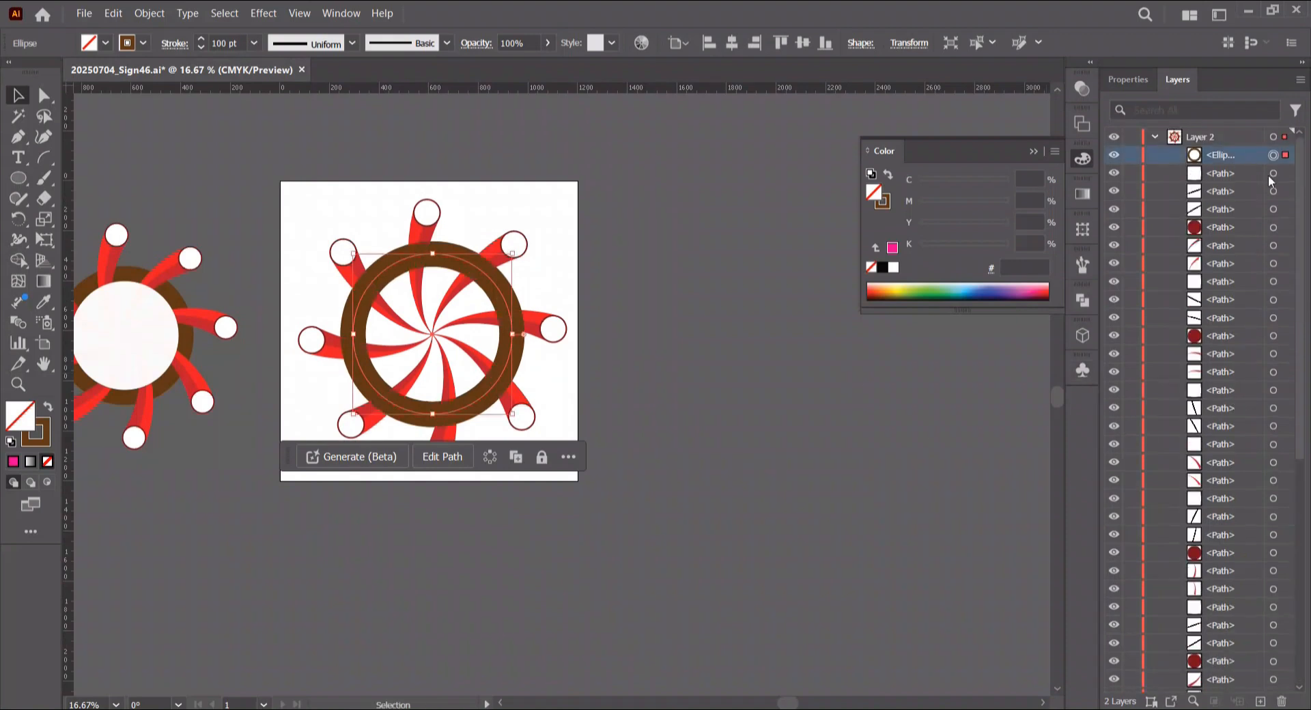
# Step: Fill the front ring copy with white and remove its stroke
pyautogui.click(106, 43)
pyautogui.click(53, 80)
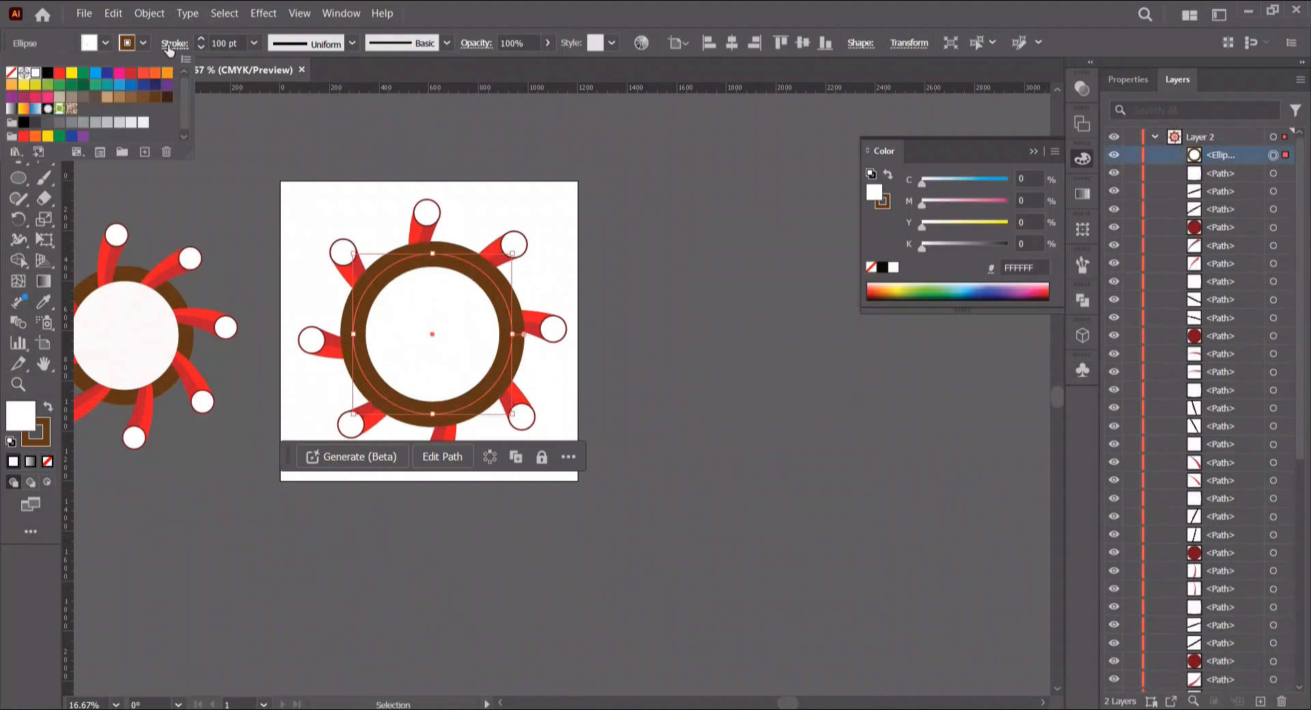
pyautogui.click(144, 43)
pyautogui.click(143, 43)
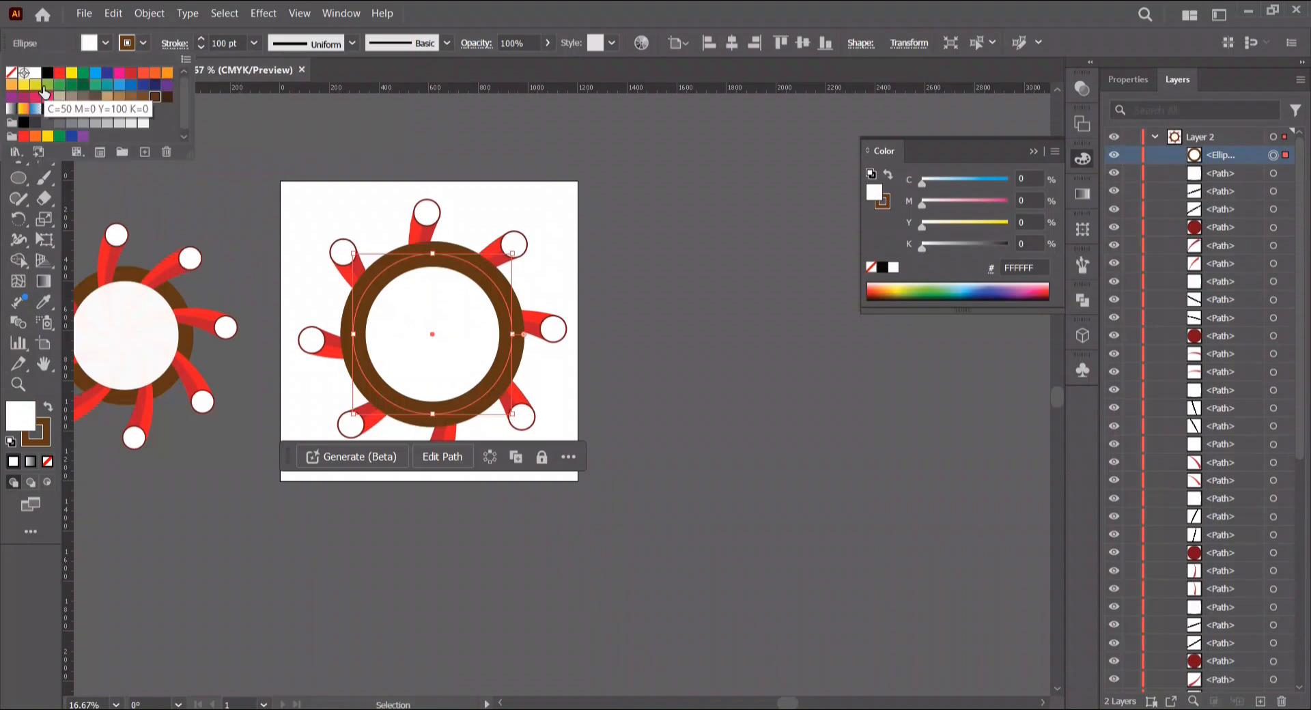
pyautogui.click(11, 72)
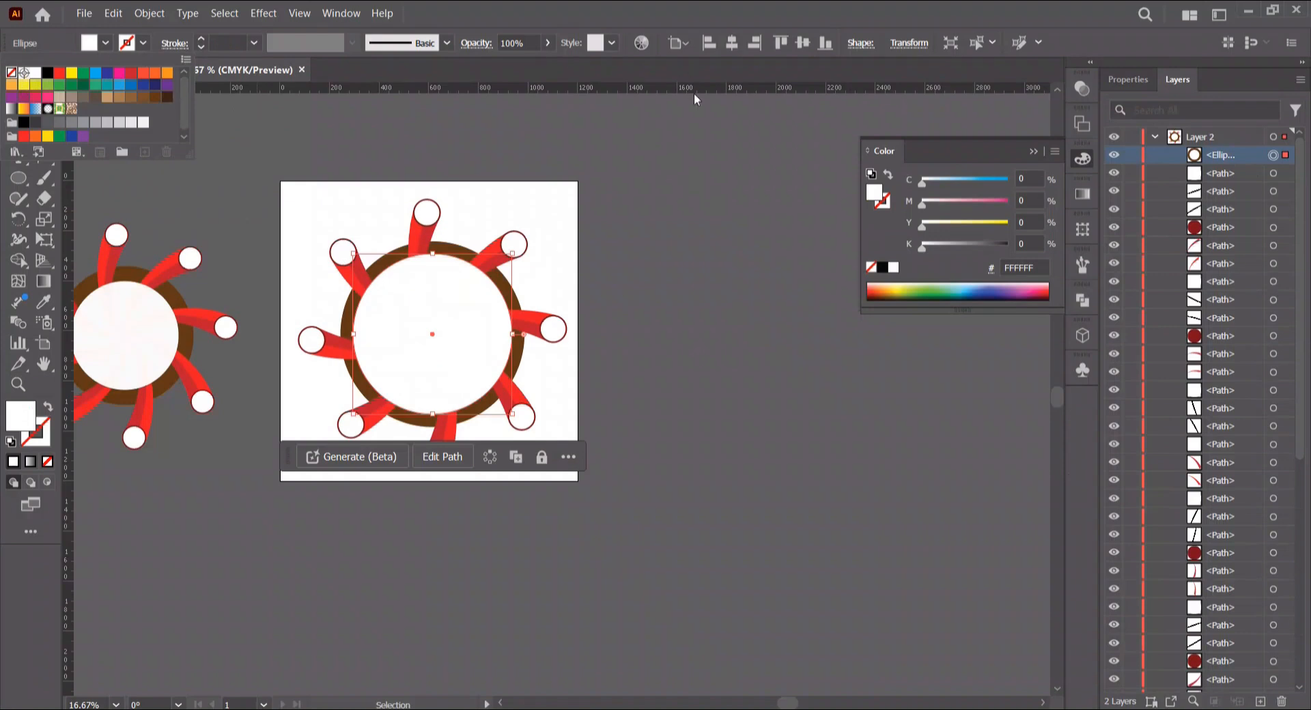
pyautogui.click(353, 258)
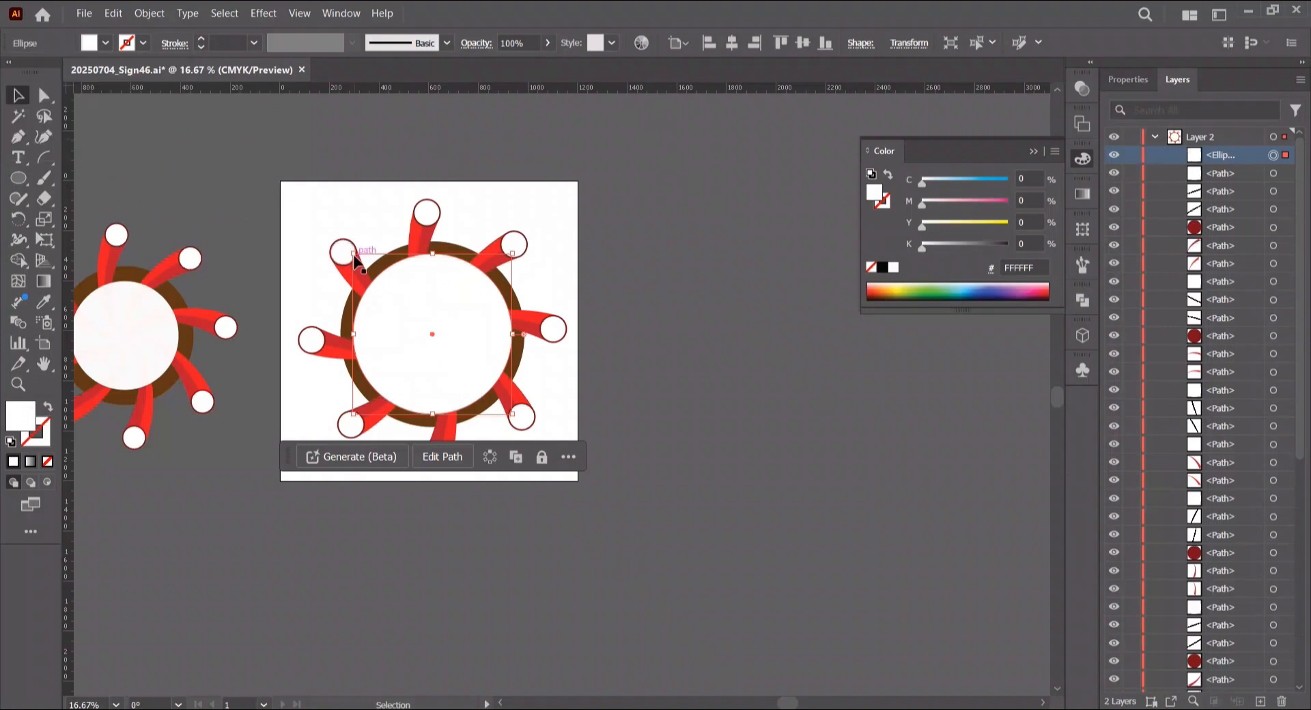
# Step: Set the white center circle's opacity to 95%
pyautogui.click(549, 42)
pyautogui.moveTo(525, 67); pyautogui.dragTo(552, 69)
pyautogui.click(511, 43)
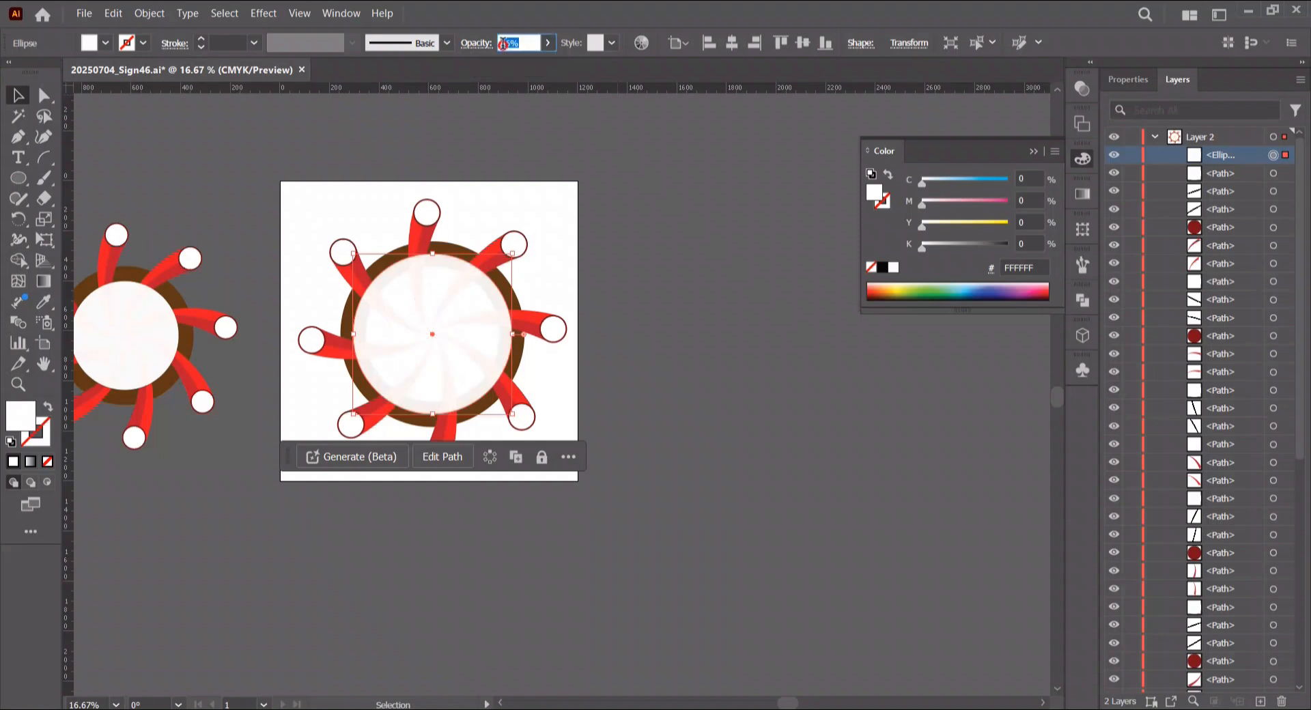
pyautogui.write('88')
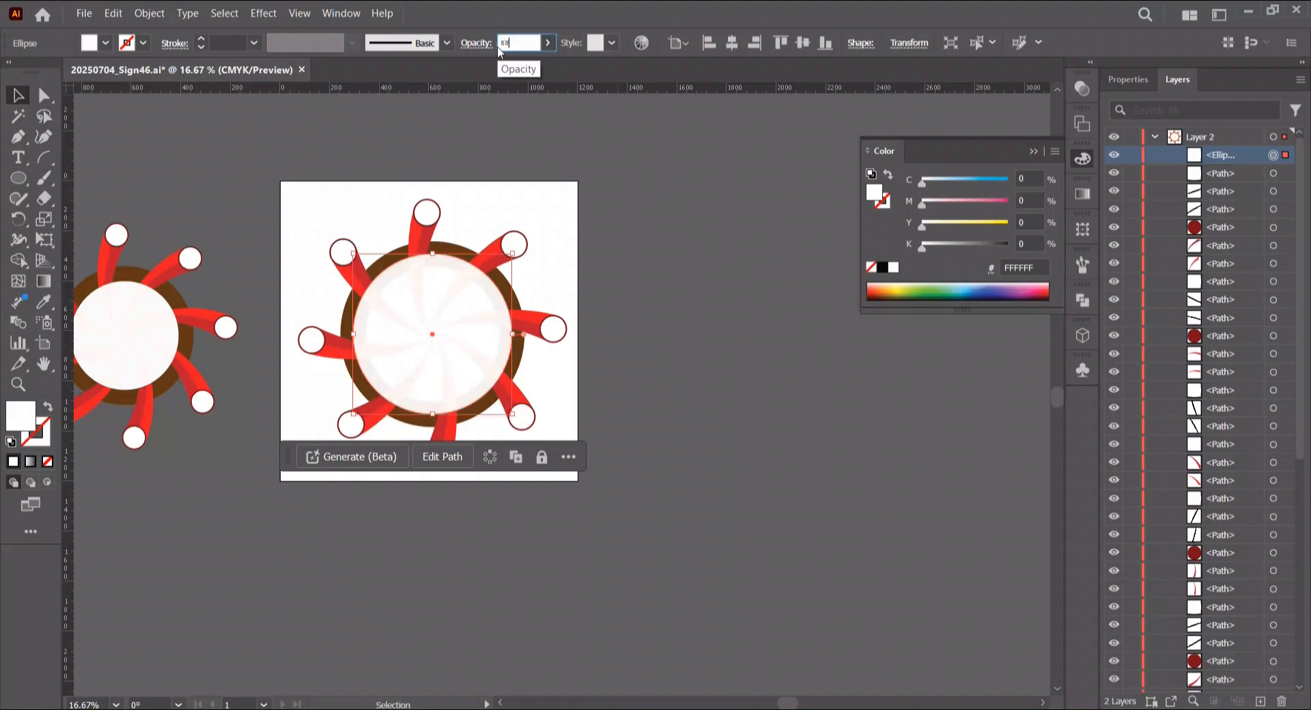
pyautogui.write('95')
pyautogui.press('Tab')
# Step: Shrink the translucent white circle slightly about its center and deselect it
pyautogui.moveTo(432, 254); pyautogui.dragTo(434, 261)
pyautogui.click(541, 364)
pyautogui.moveTo(649, 374); pyautogui.dragTo(690, 342)
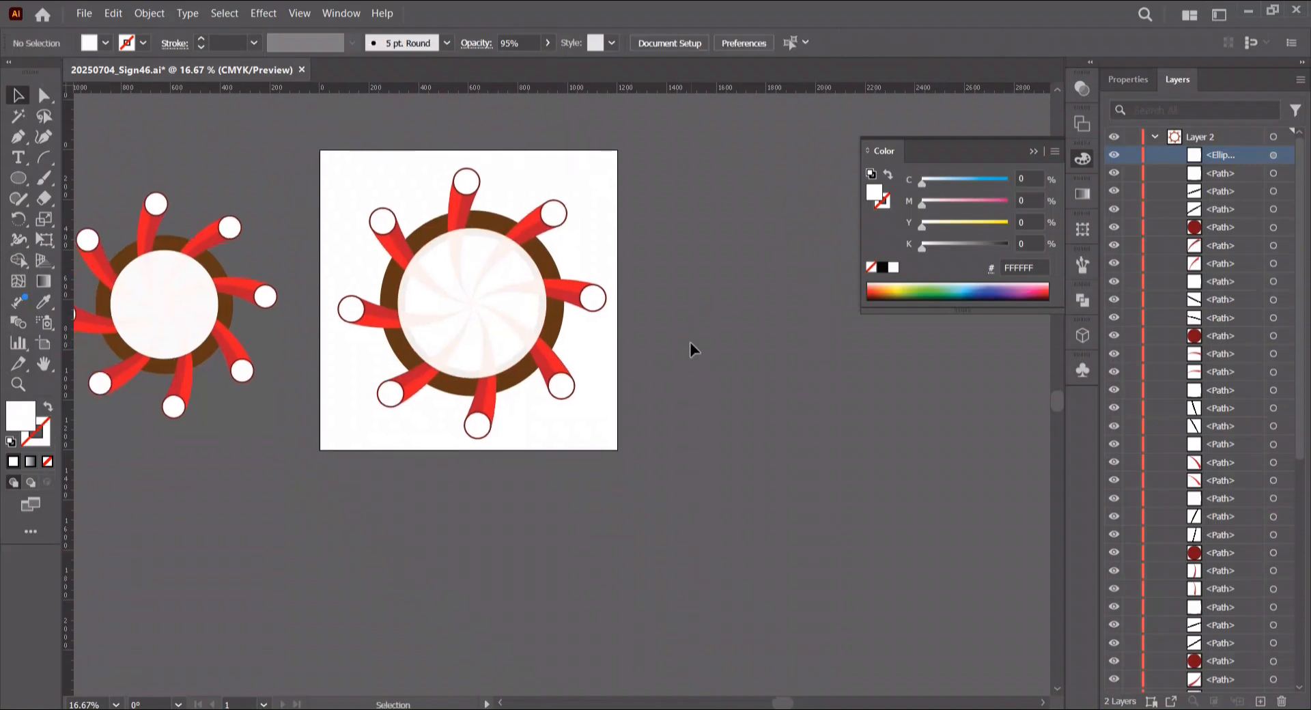